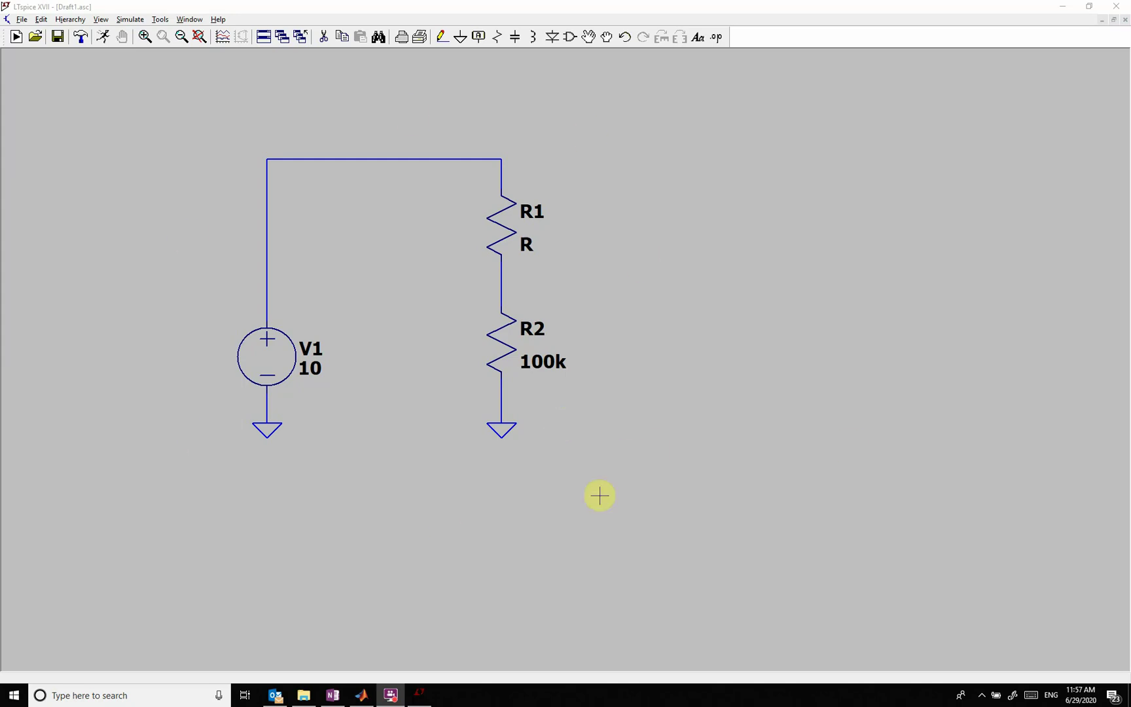
Step: Open the help index topic '.STEP -- Parameter Sweeps'
click(219, 20)
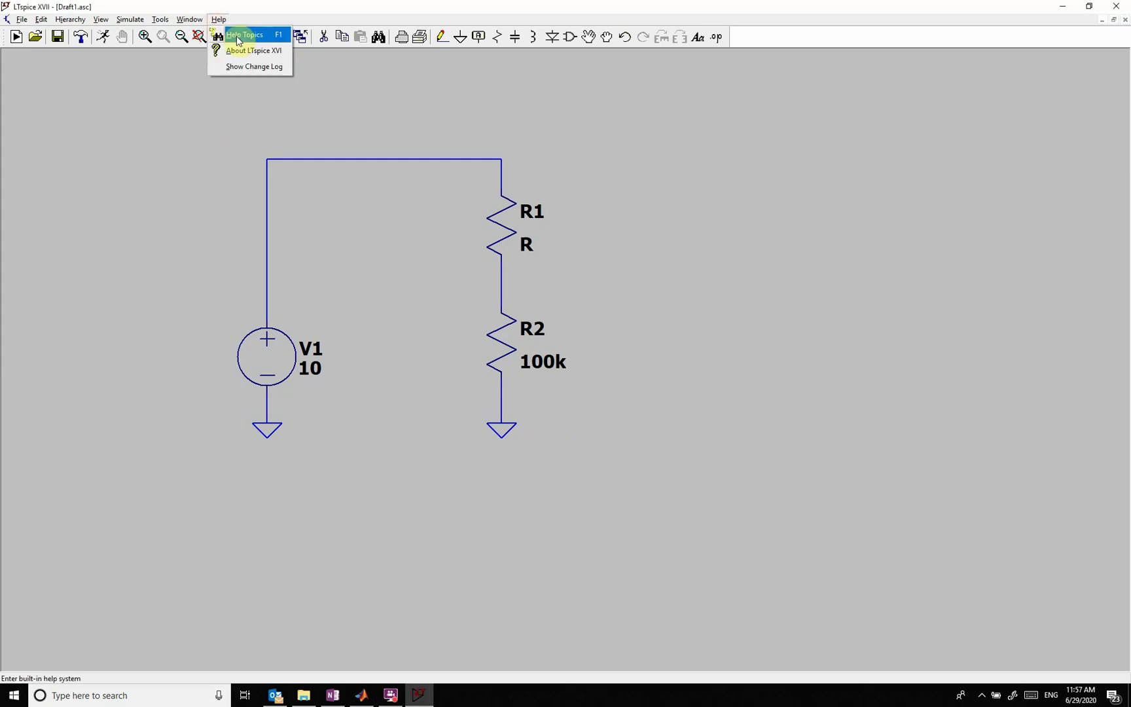
click(233, 36)
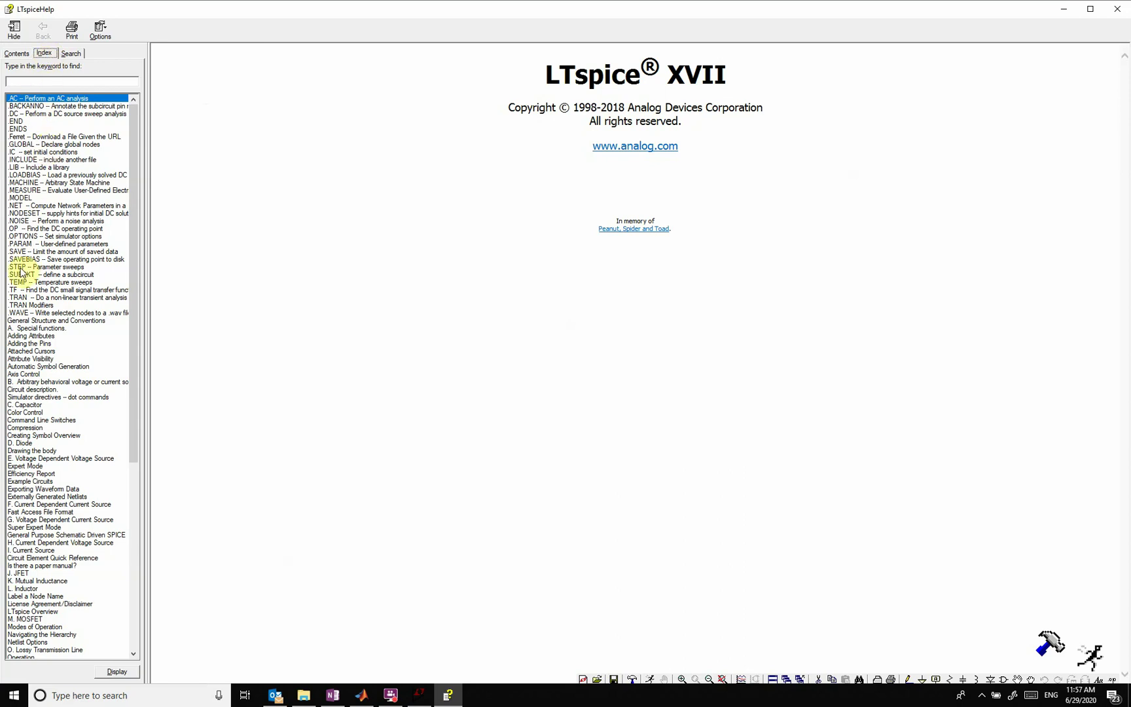
click(20, 267)
double_click(20, 270)
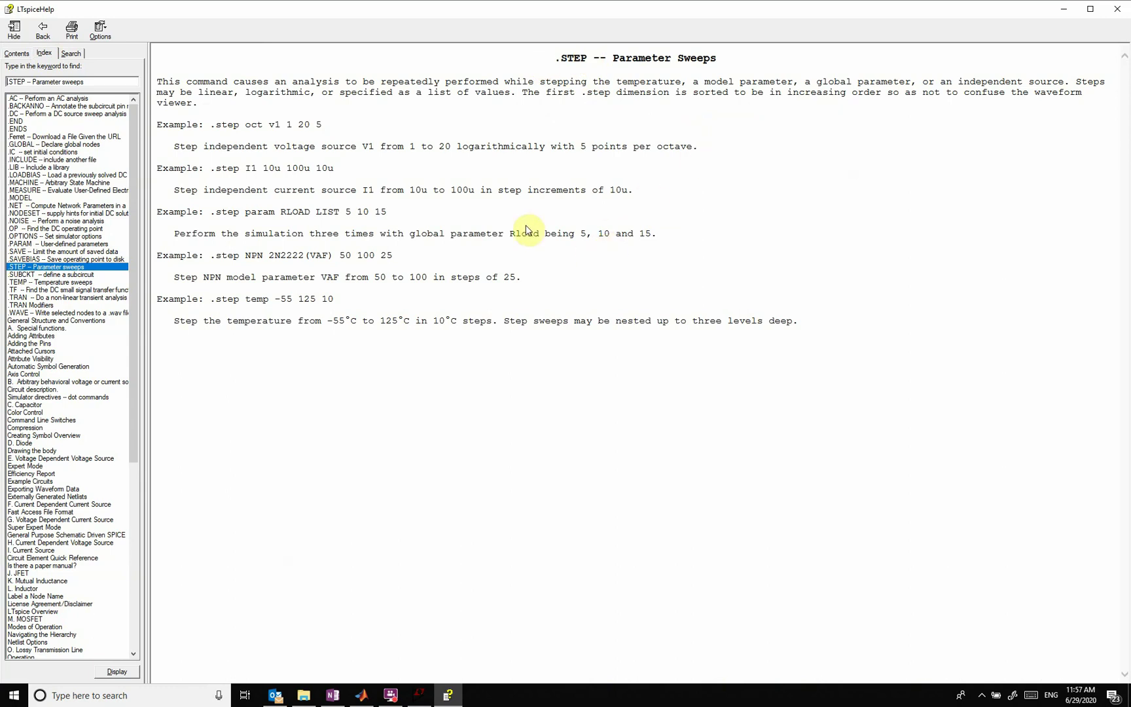
Step: Highlight the I1 current source, RLOAD LIST and NPN model sweep examples
drag(352, 169, 211, 171)
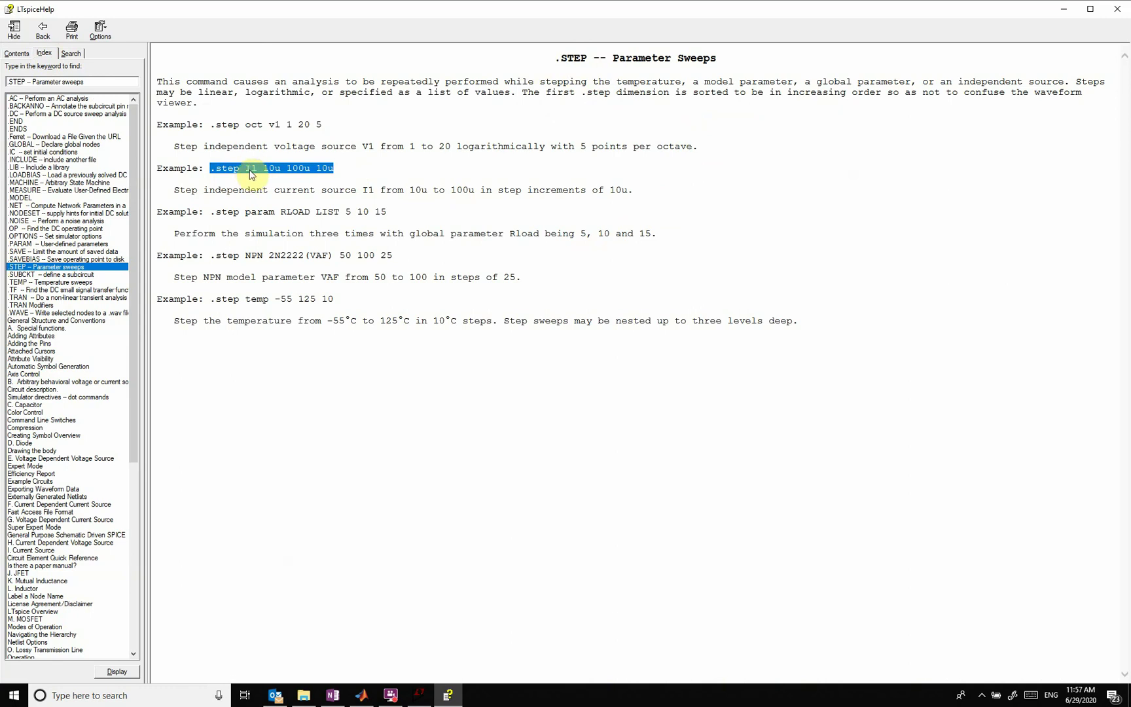
drag(389, 211, 211, 214)
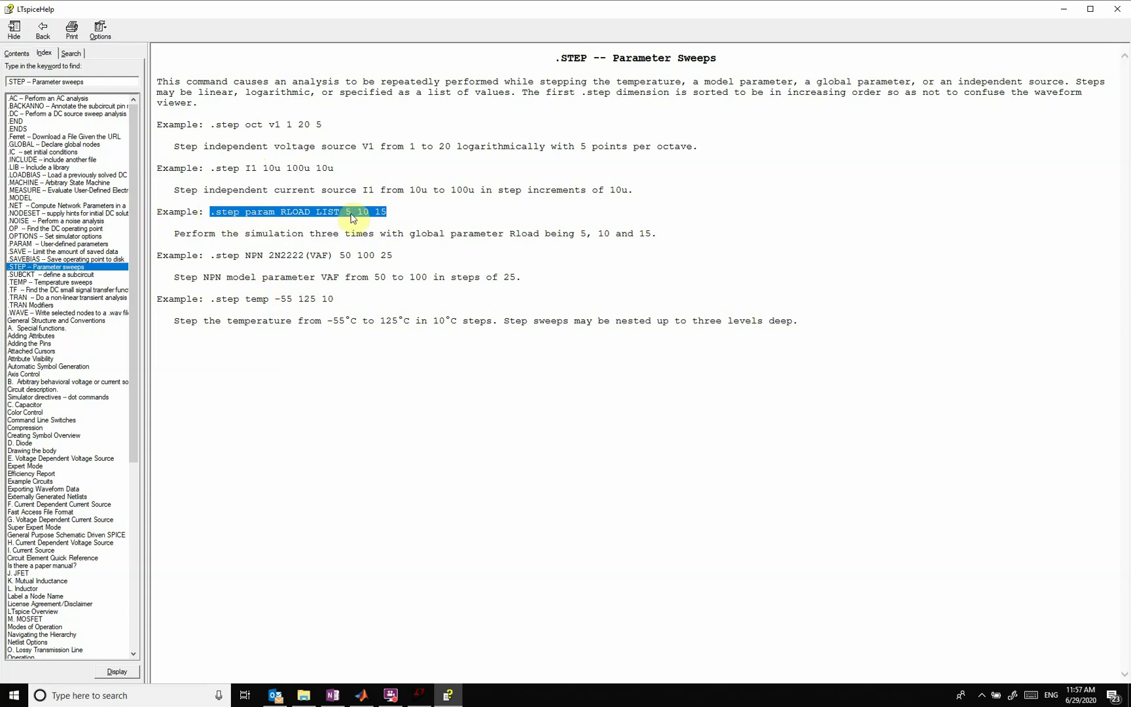
click(393, 214)
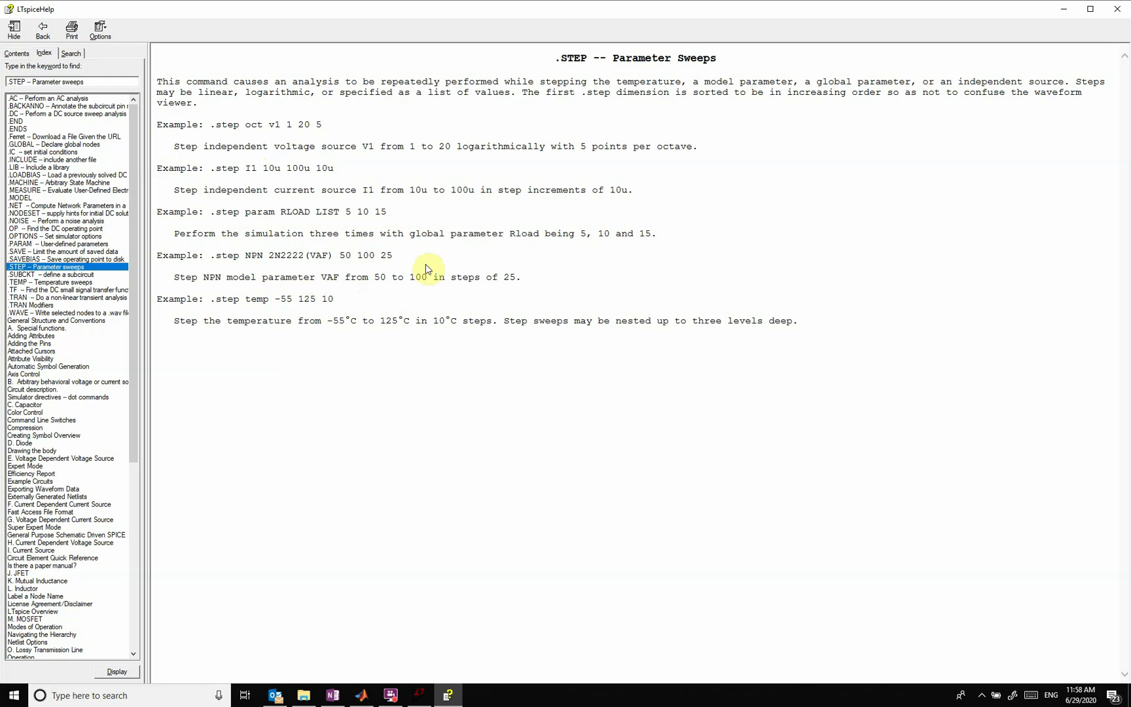
drag(393, 257, 213, 262)
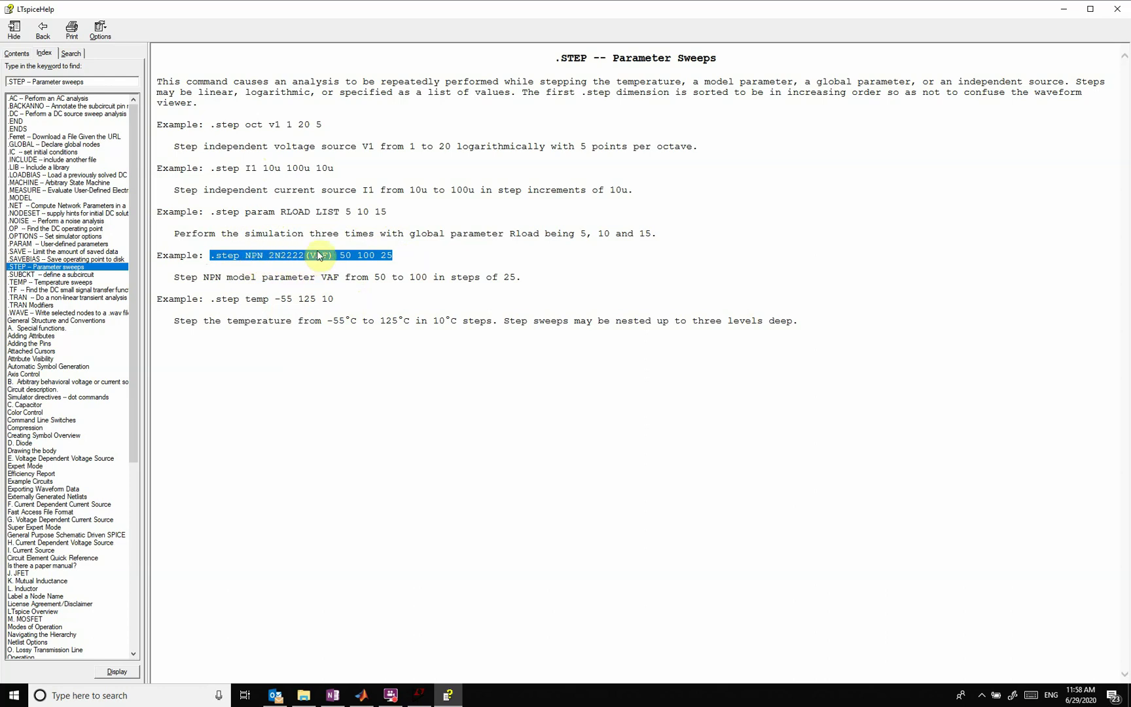
click(321, 277)
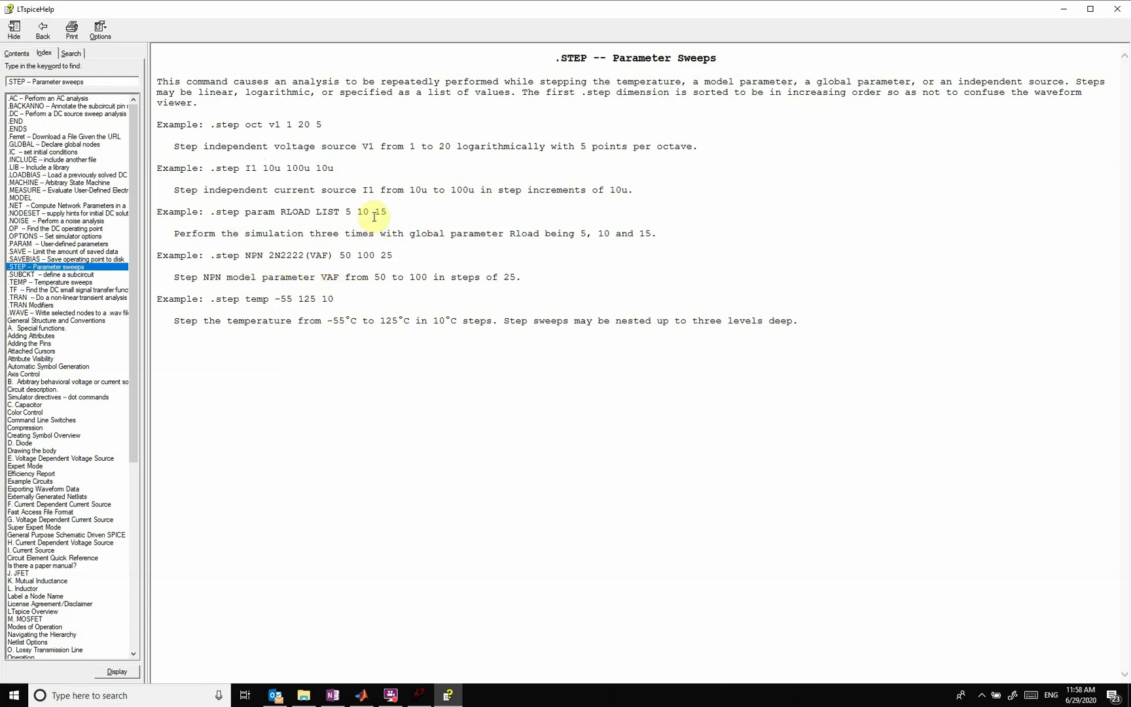
drag(392, 212, 210, 213)
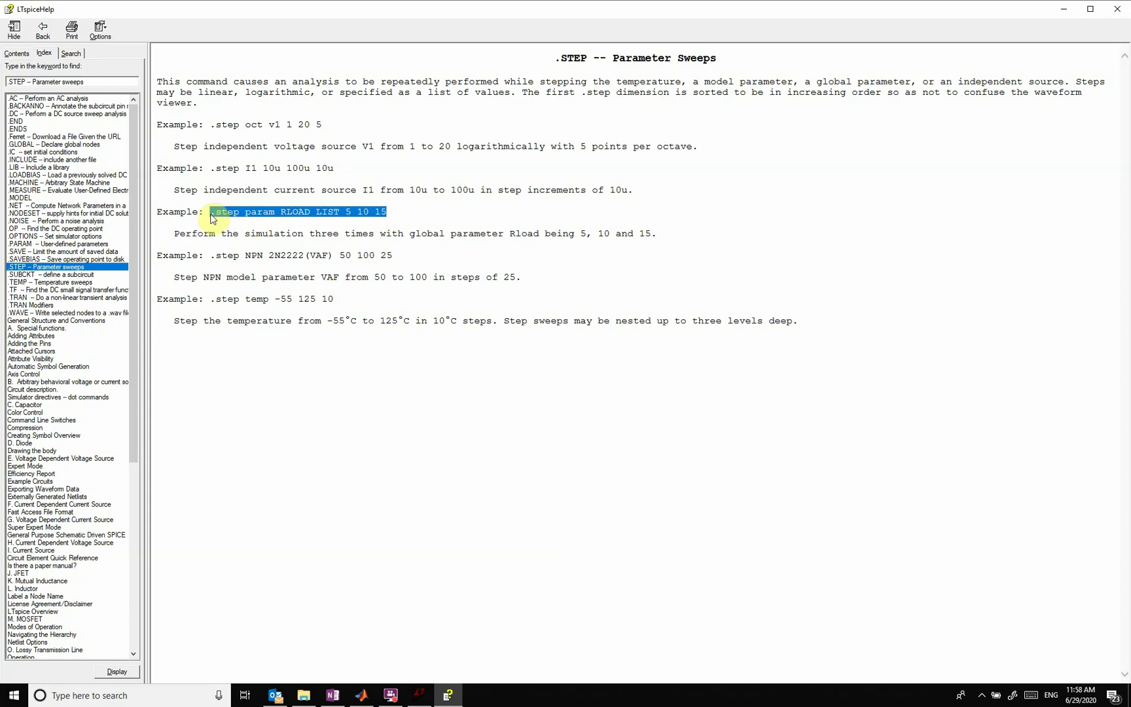
click(326, 216)
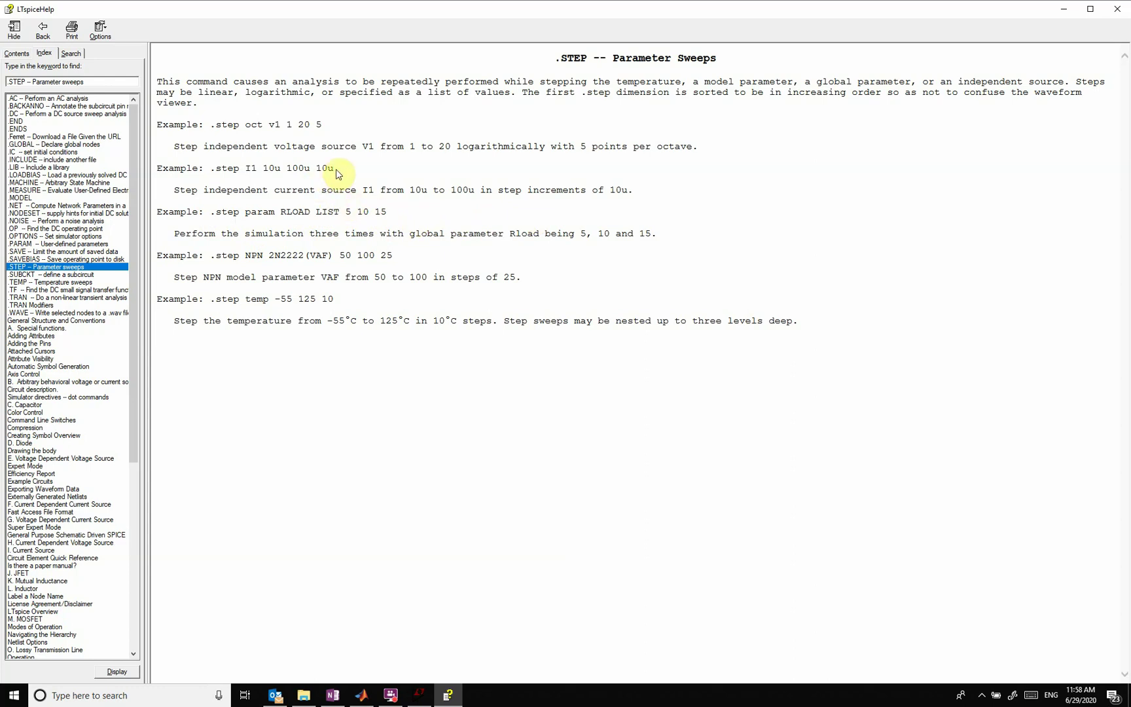
drag(338, 166, 273, 171)
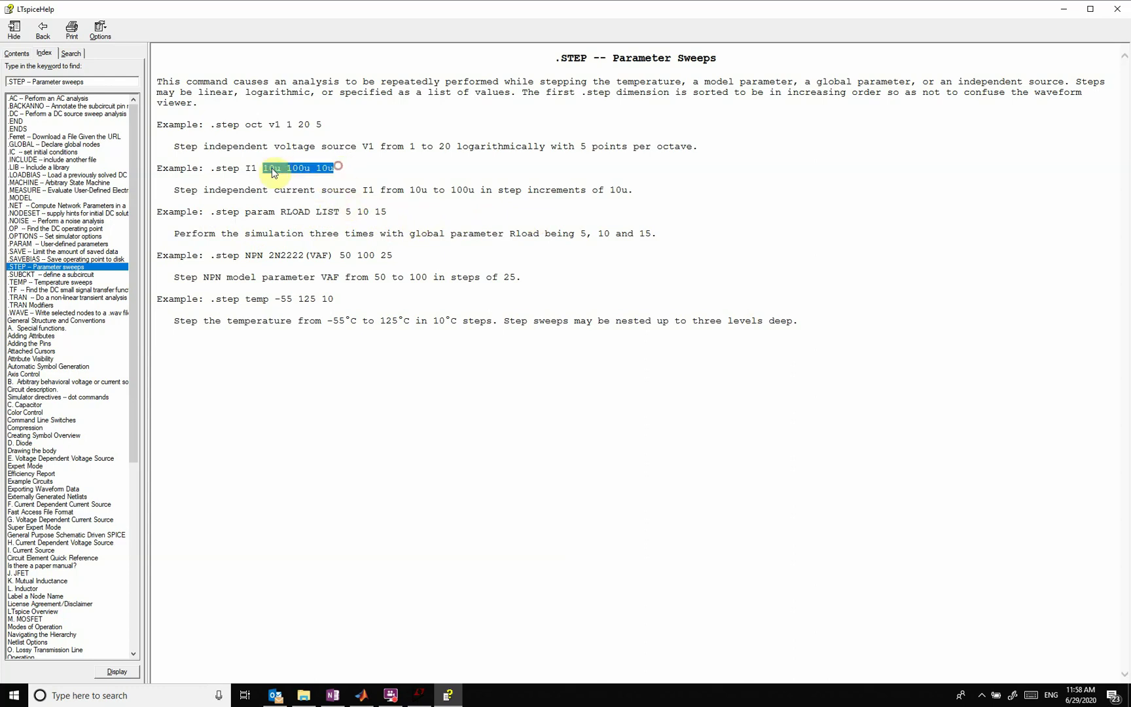
click(328, 174)
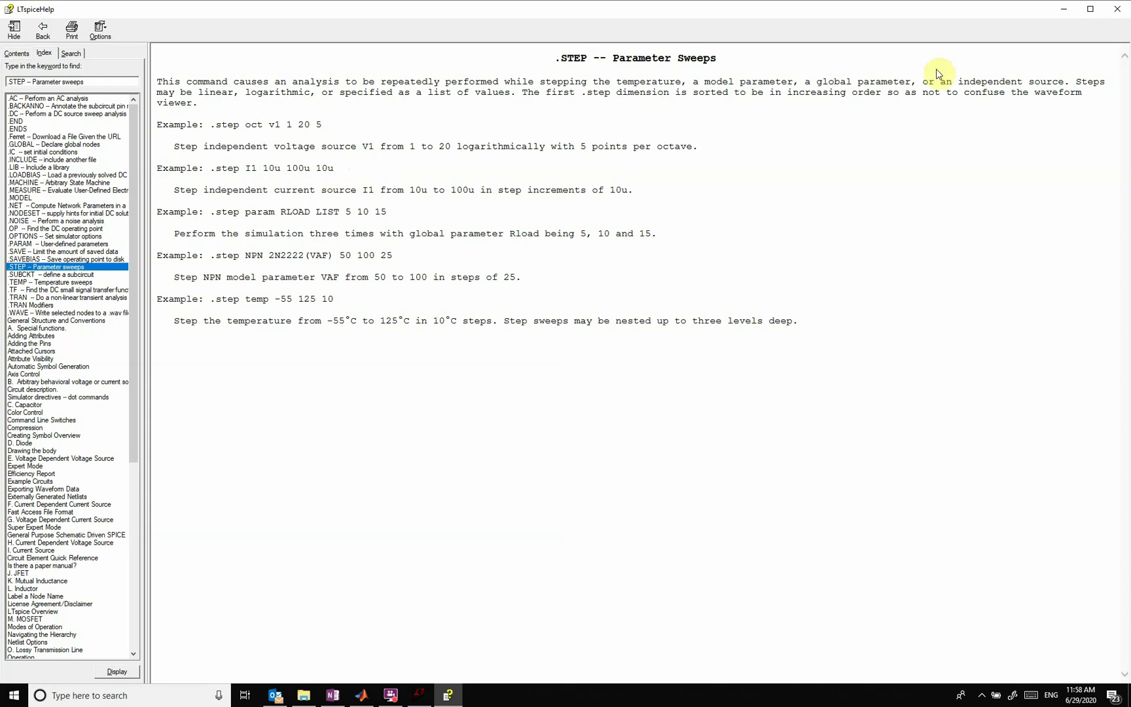
Step: Close the help and place the directive '.step param res 10k 100k 1k' beneath the divider
click(1120, 9)
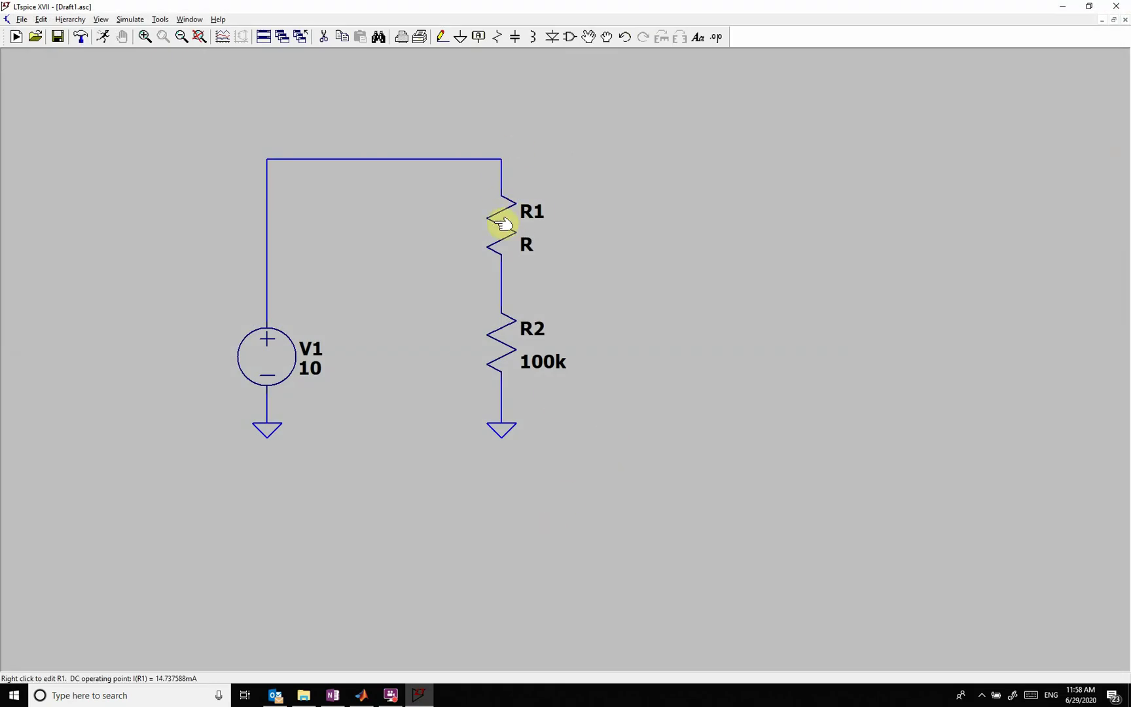
click(41, 19)
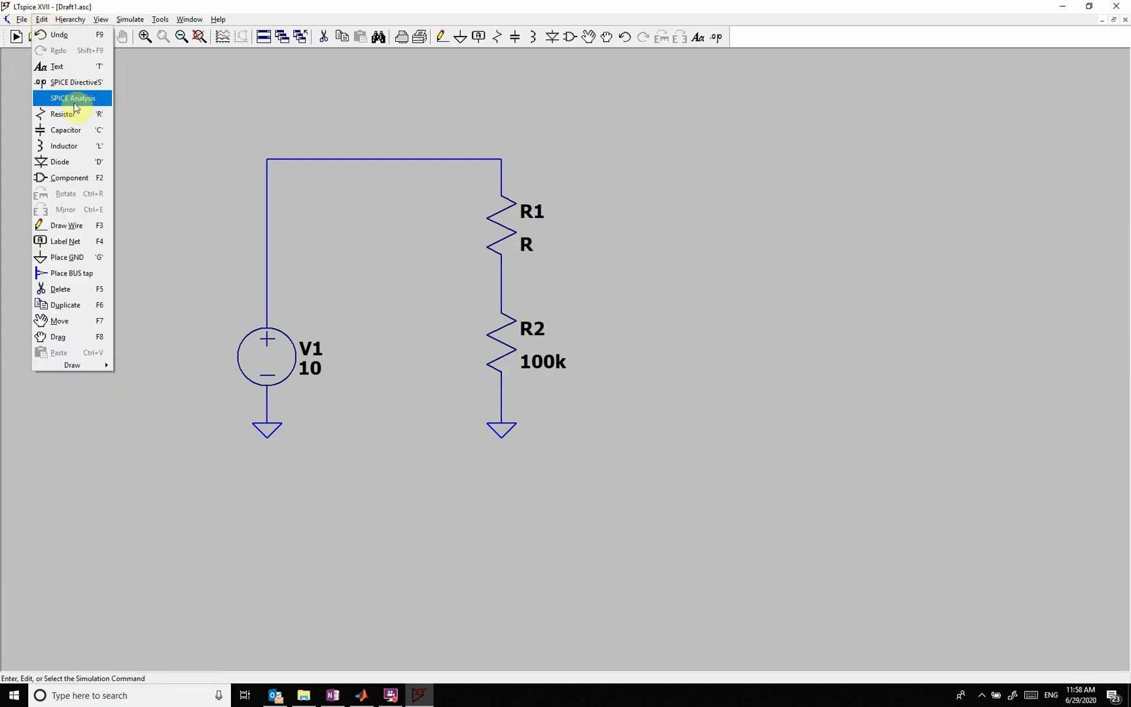
click(95, 83)
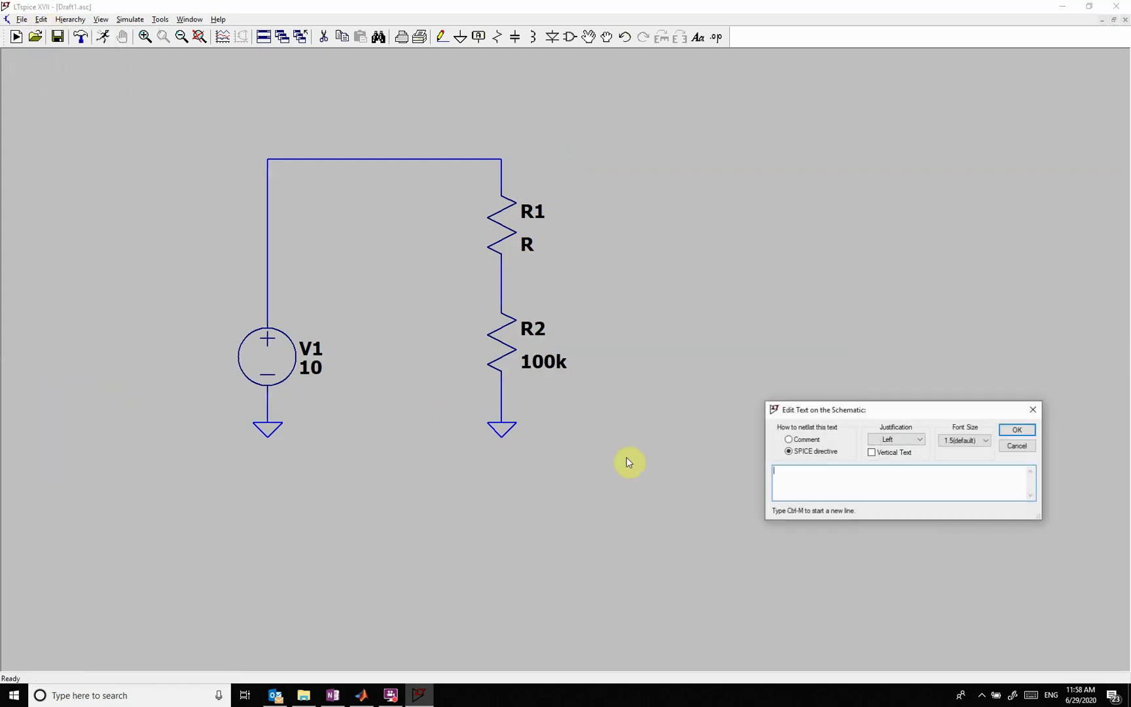
click(847, 476)
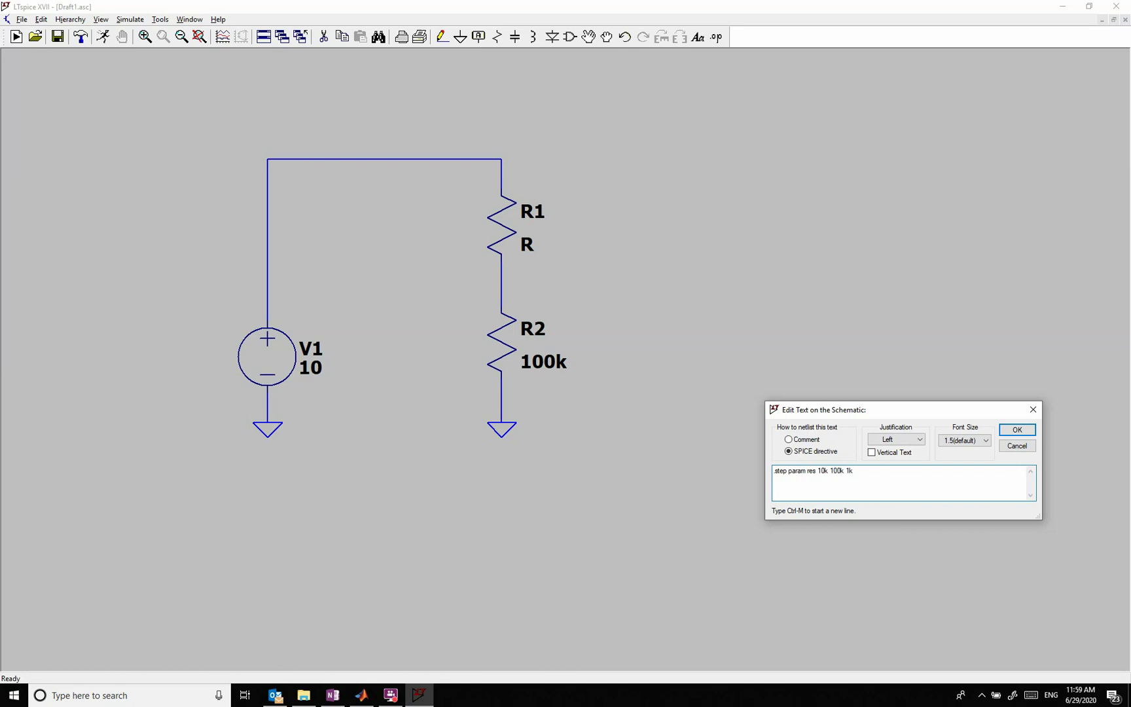
click(1027, 430)
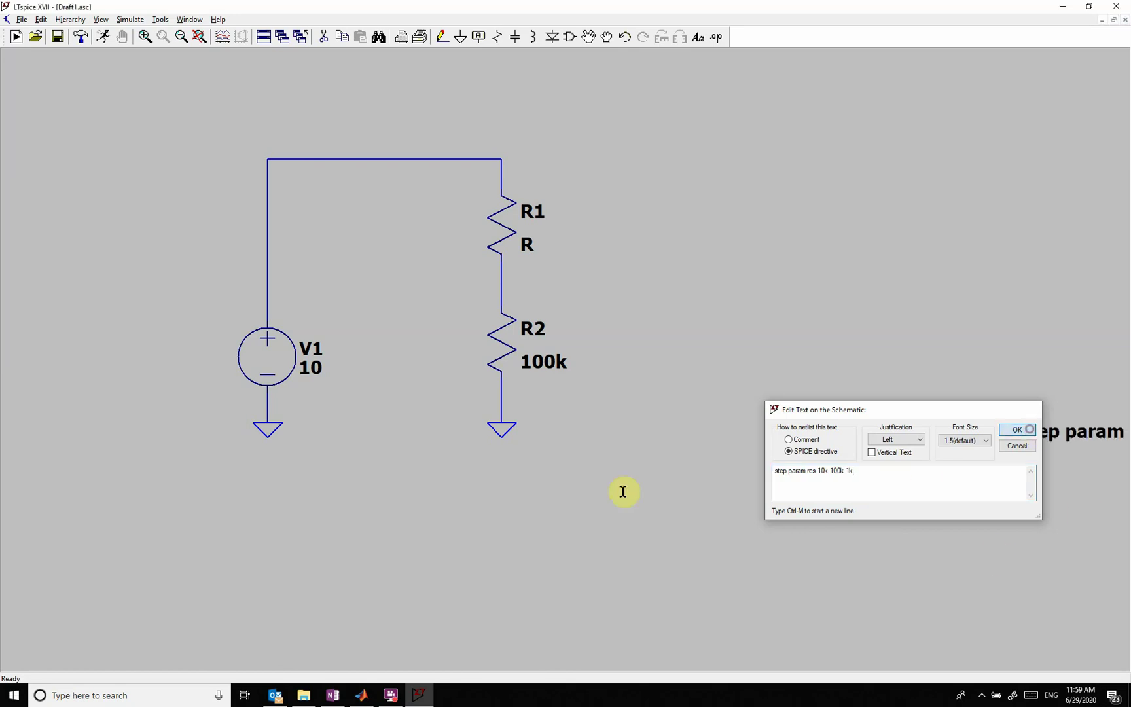
click(260, 476)
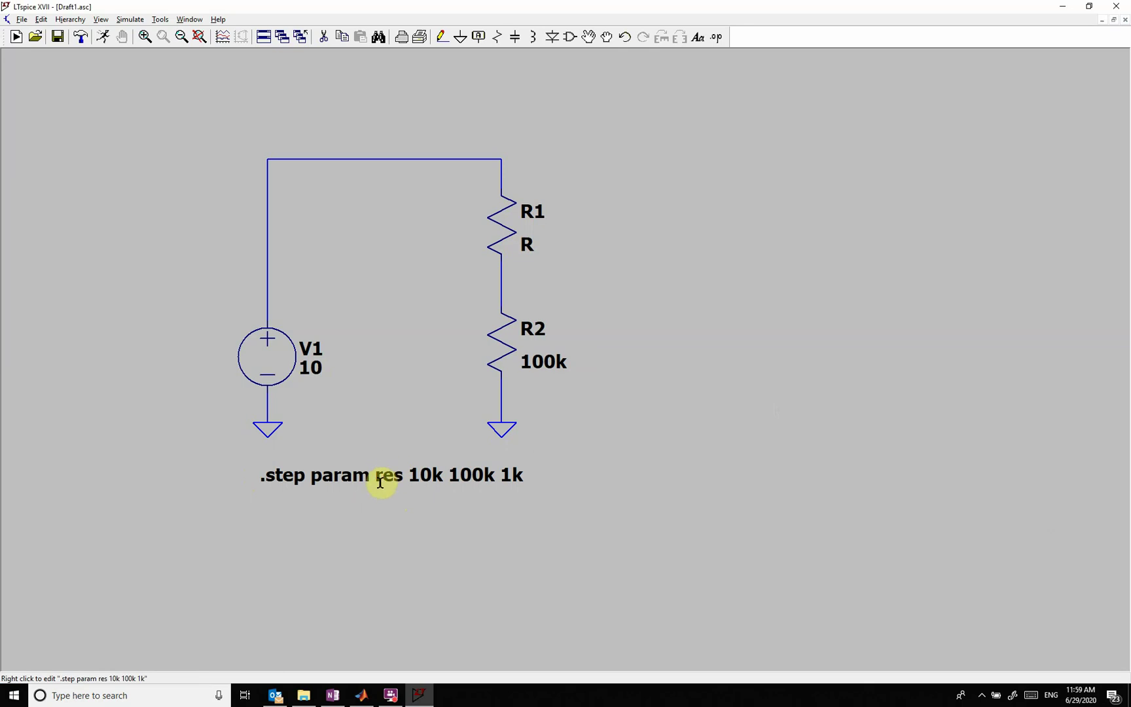
Step: Set R1's Resistance value to {res}
right_click(515, 227)
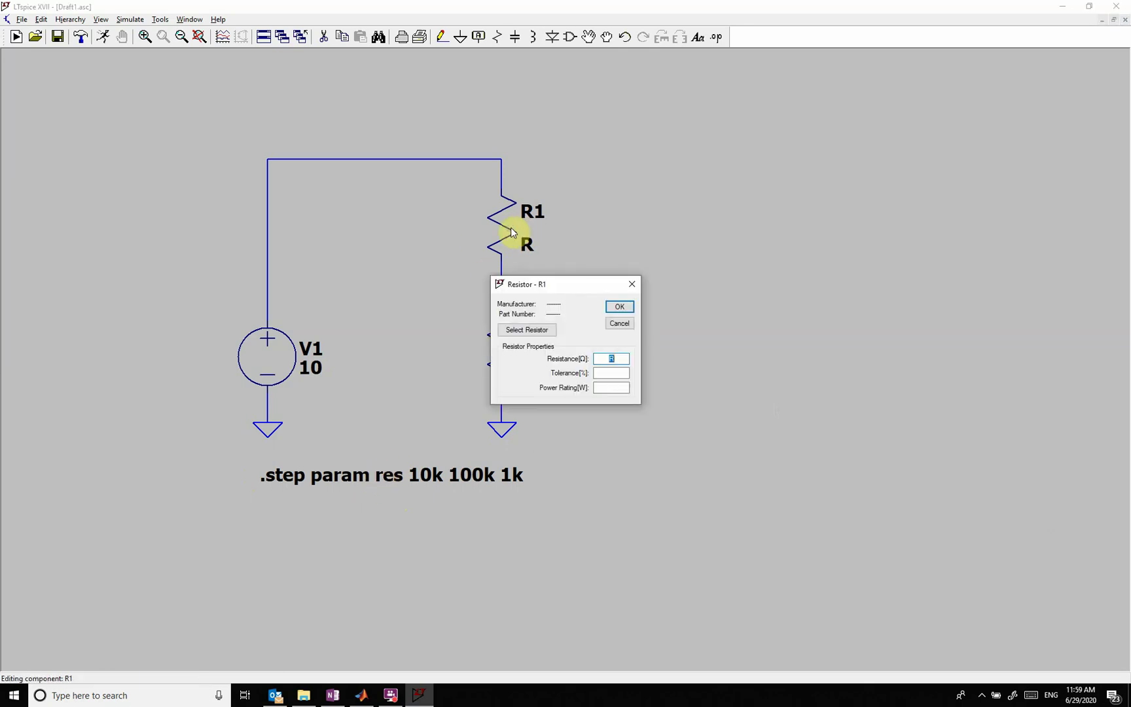
text({res)
click(621, 307)
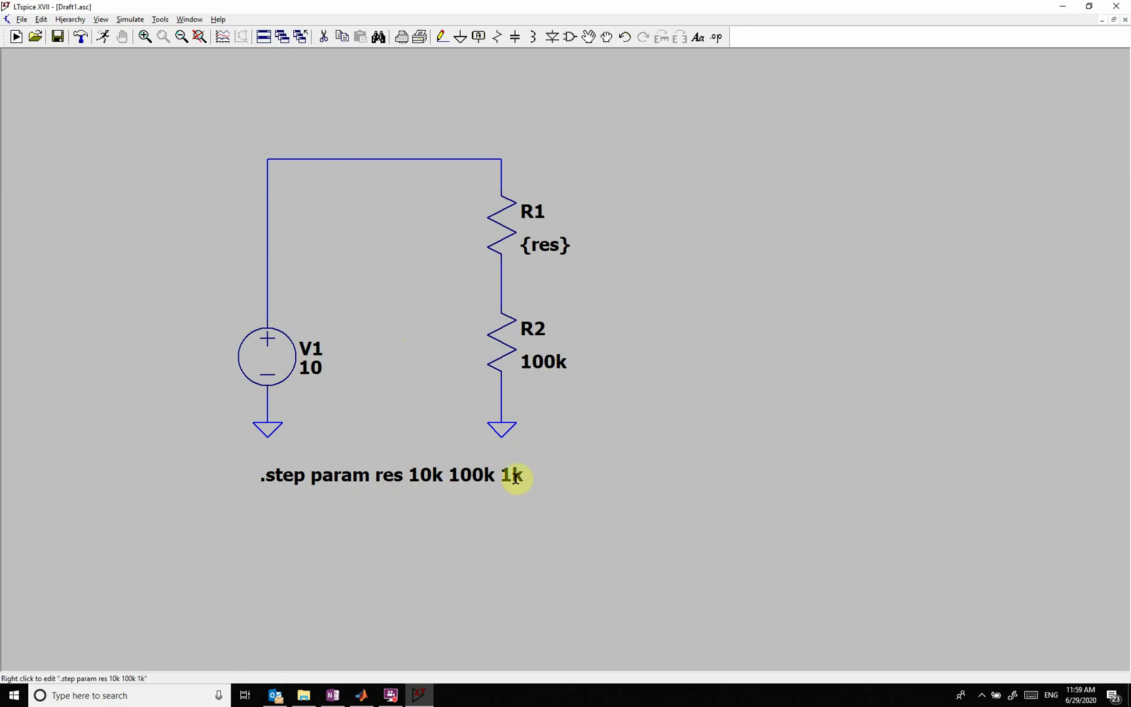
Step: Edit the .step directive text so res sweeps 100k to 500k in 100k steps
right_click(395, 477)
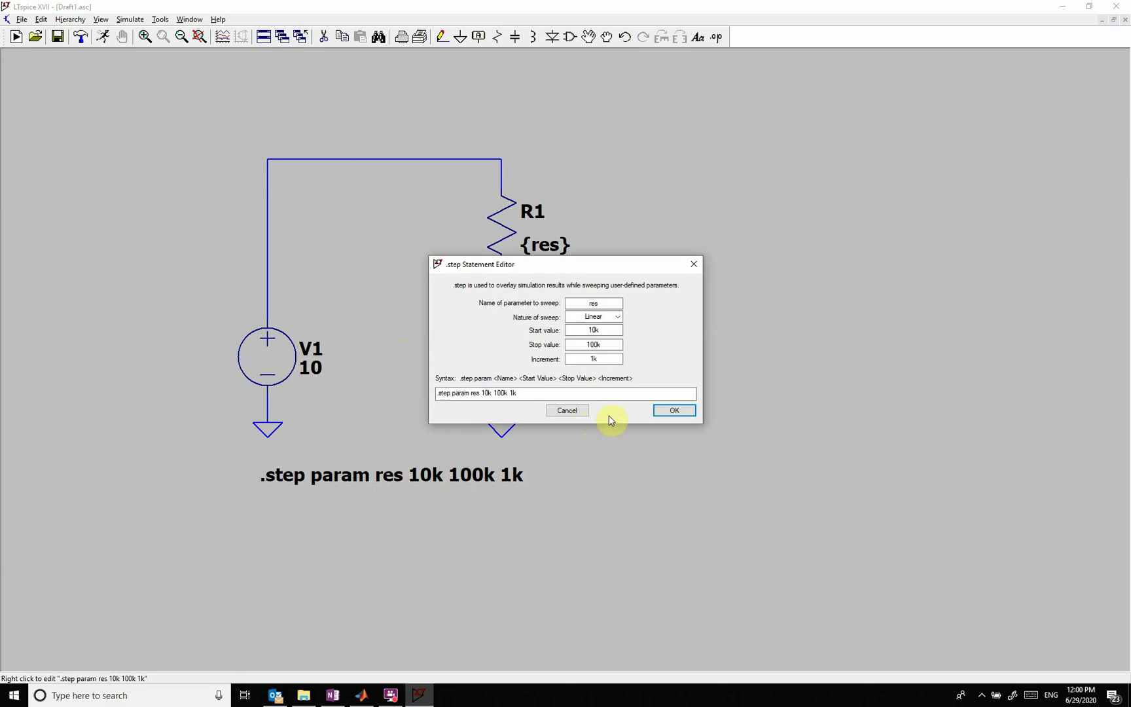
click(567, 411)
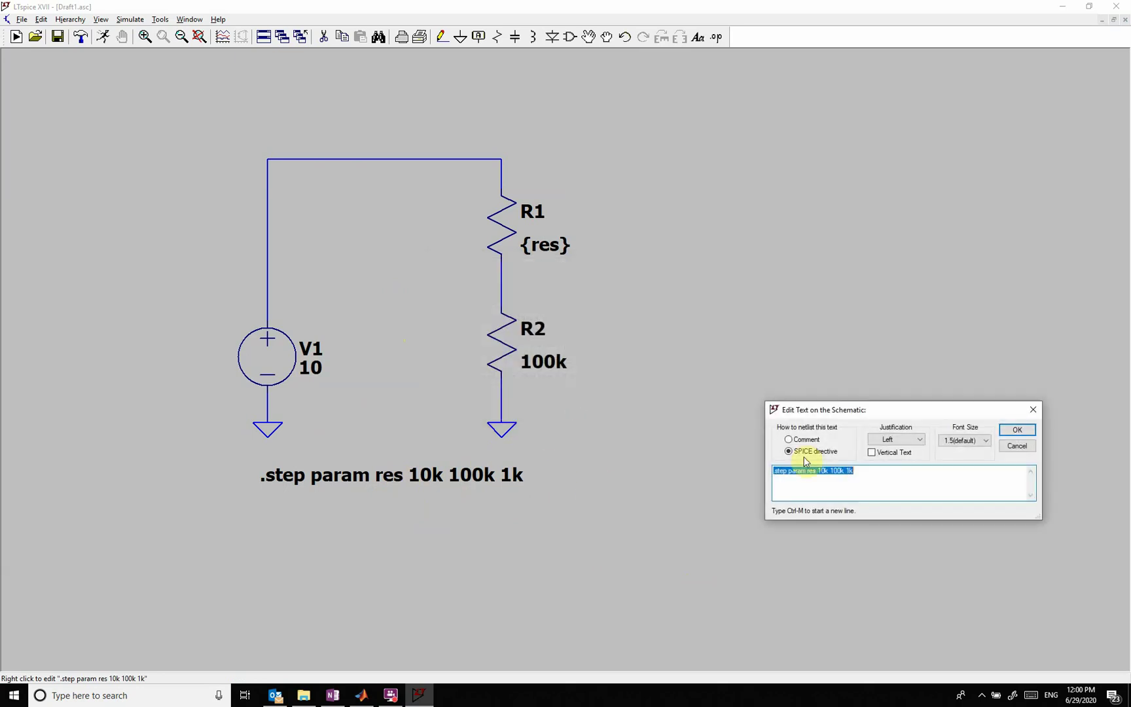
click(849, 472)
click(820, 470)
click(824, 470)
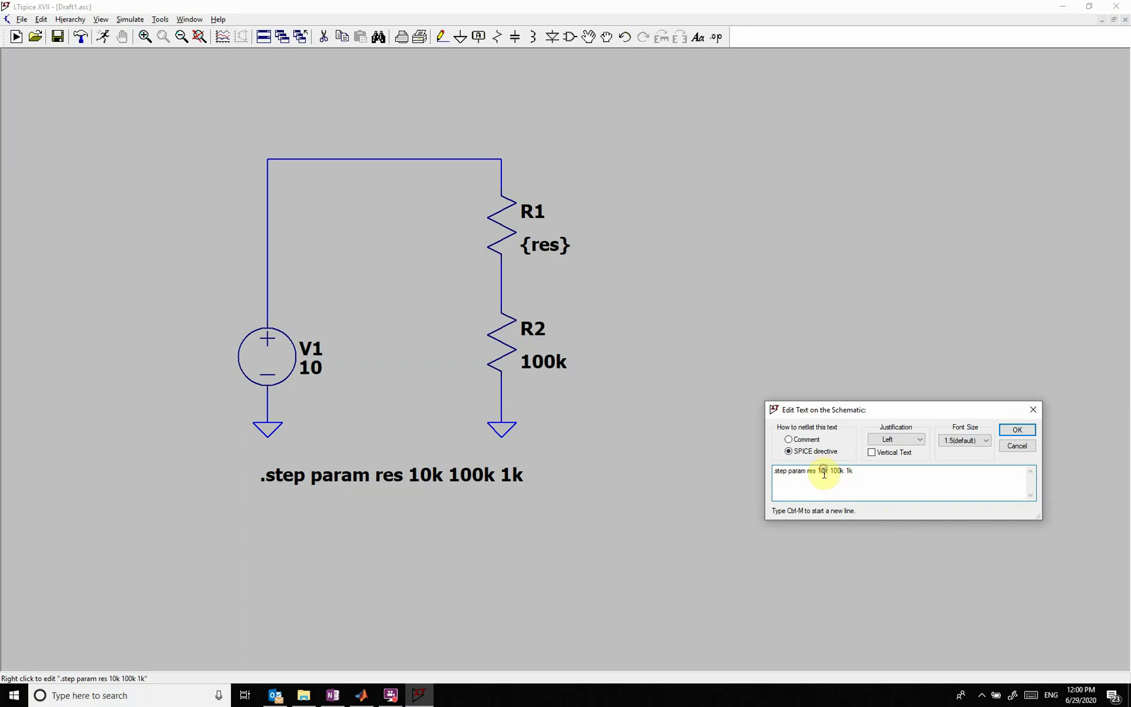
text(0)
key(BackSpace)
click(1017, 430)
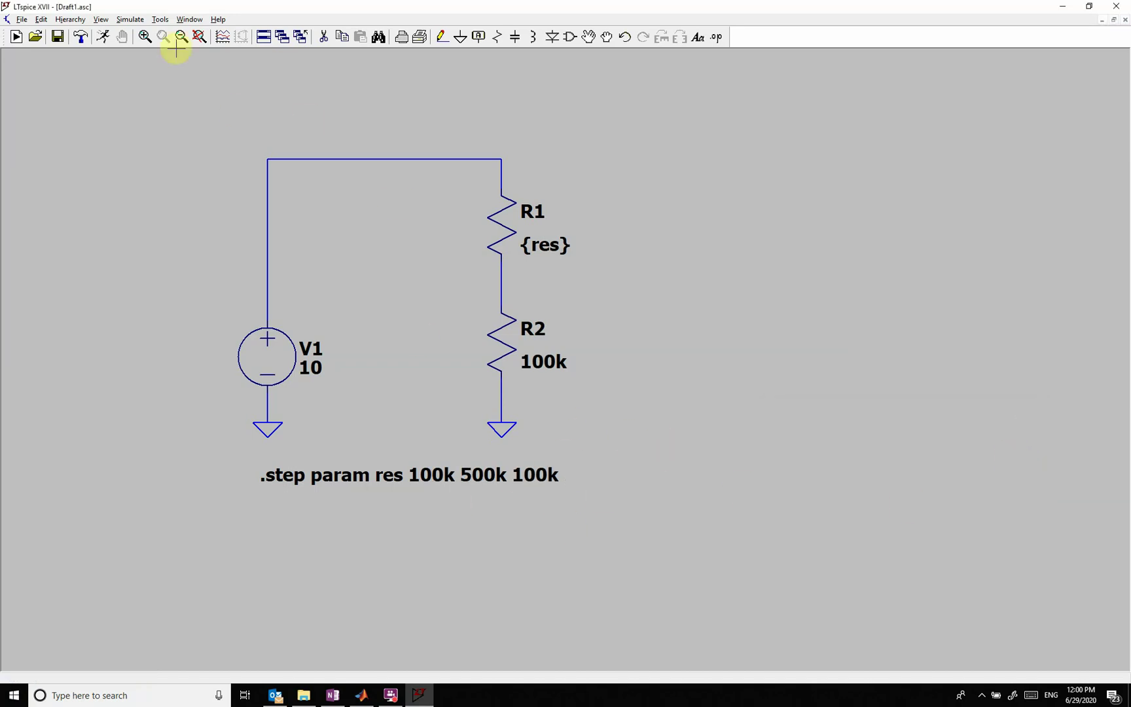
Step: Add a transient analysis with stop time 1 and place '.tran 1' under the step line
click(131, 19)
click(175, 134)
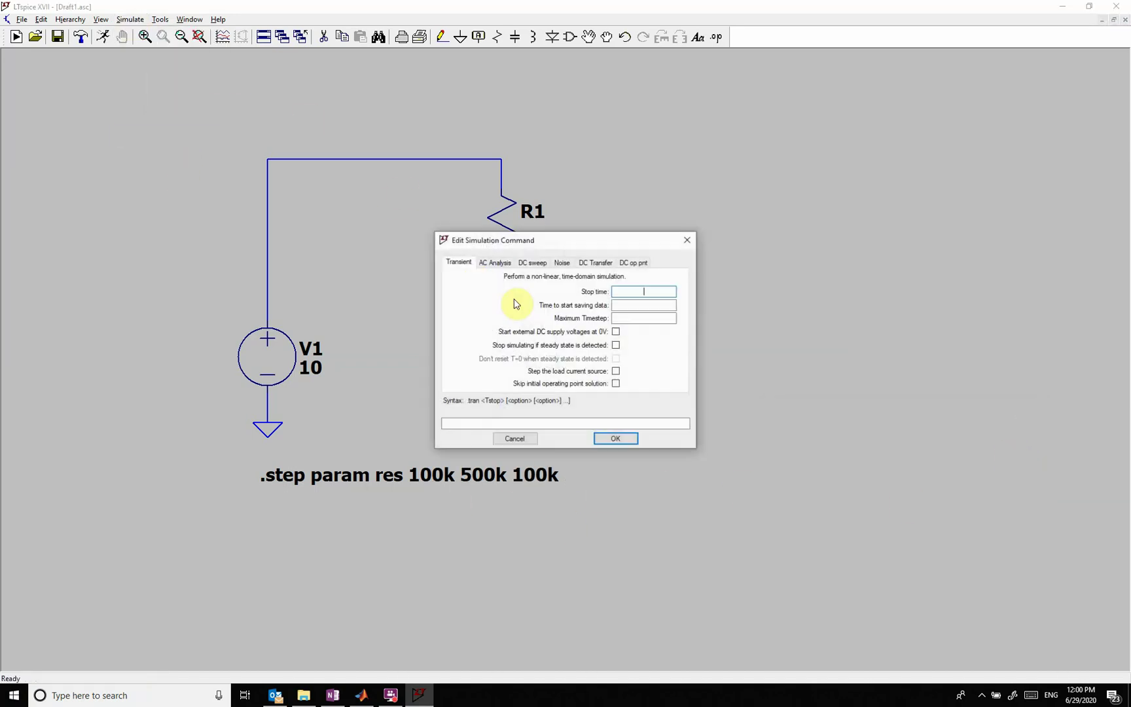
click(618, 291)
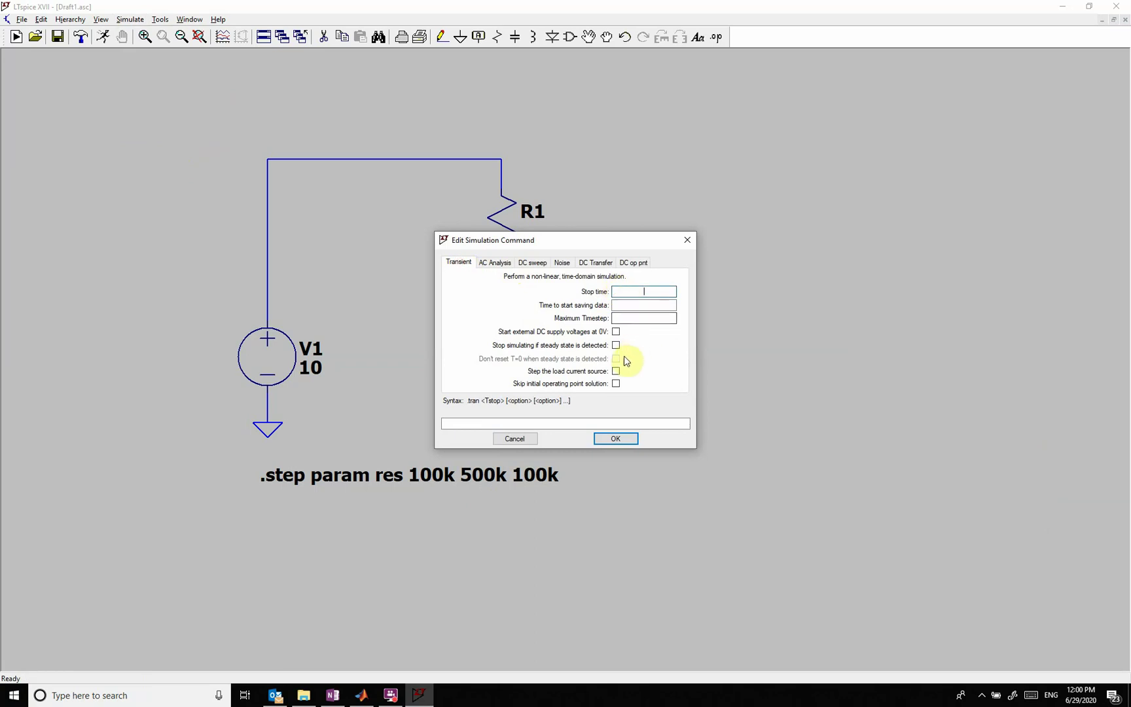
text(1)
click(616, 439)
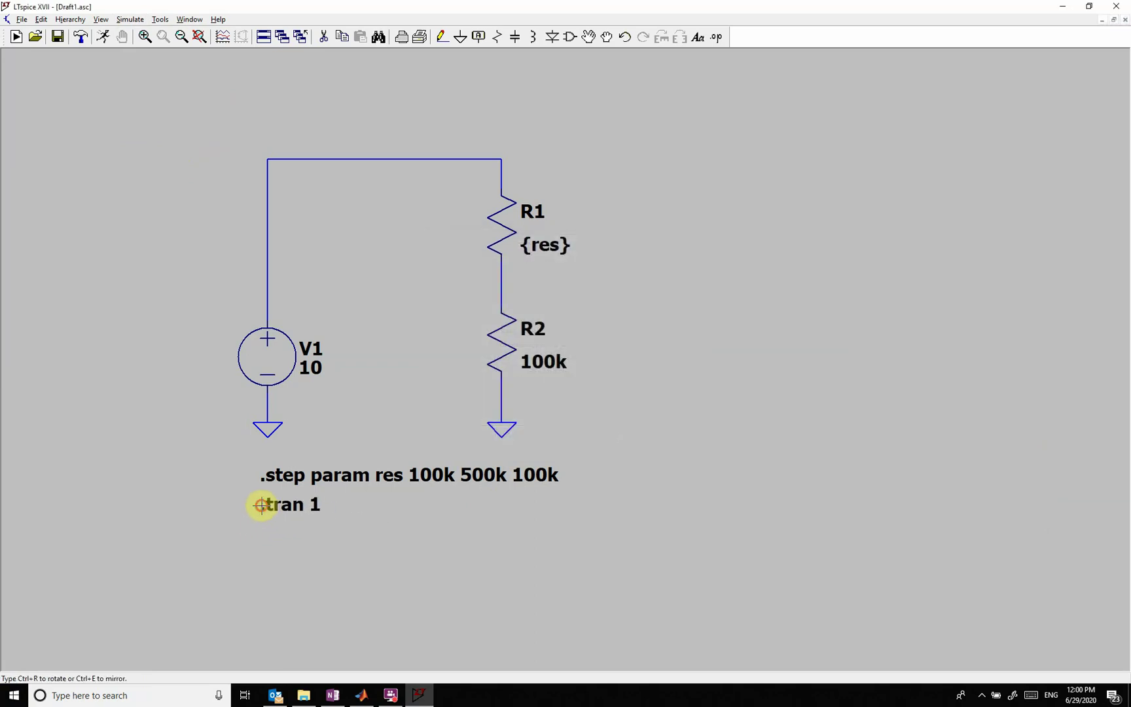
click(262, 505)
Step: Run the simulation, plot V(n002) at the R1–R2 node and add a cursor
click(104, 37)
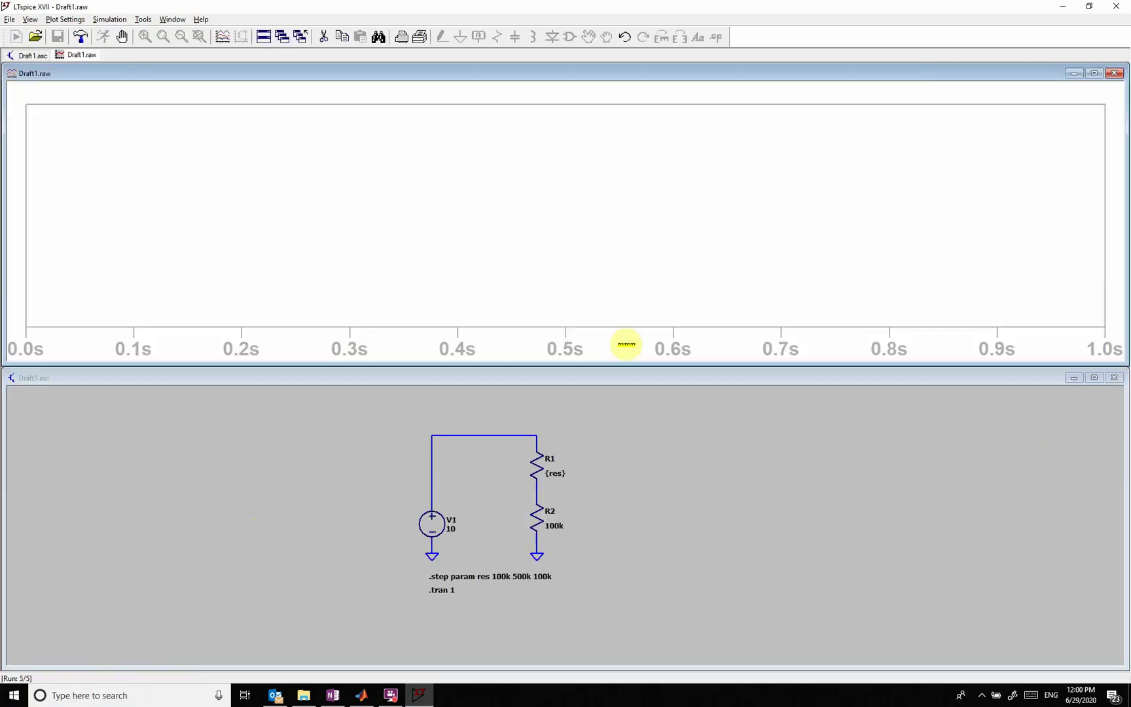
click(543, 487)
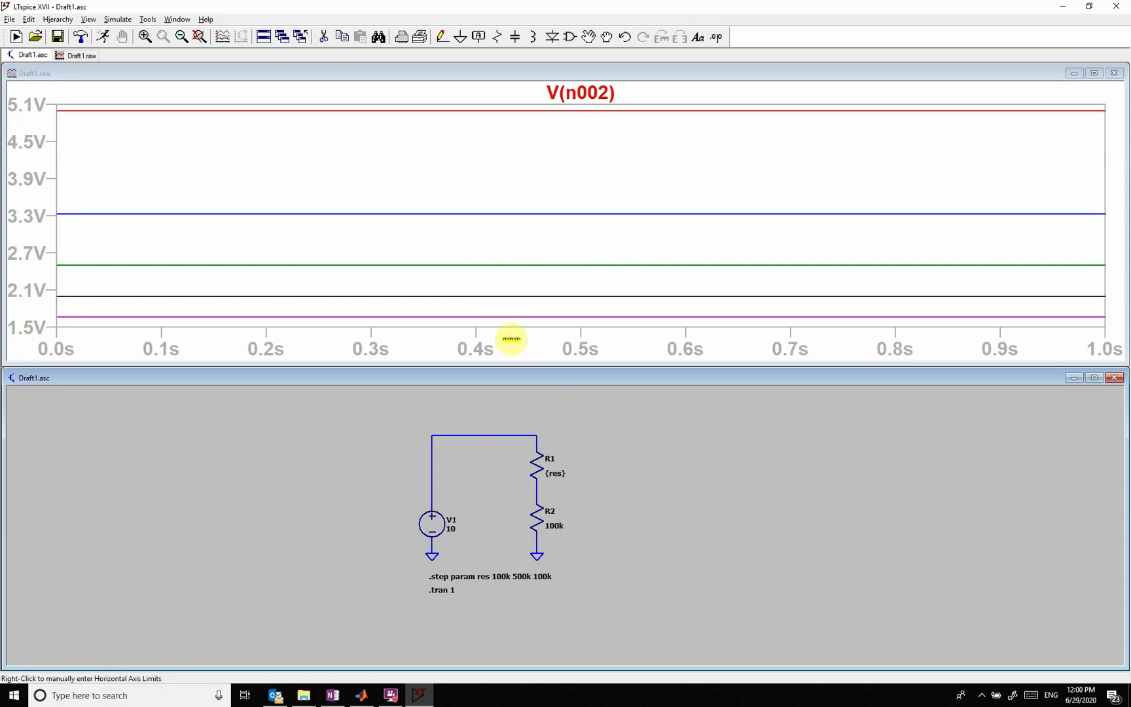
click(581, 93)
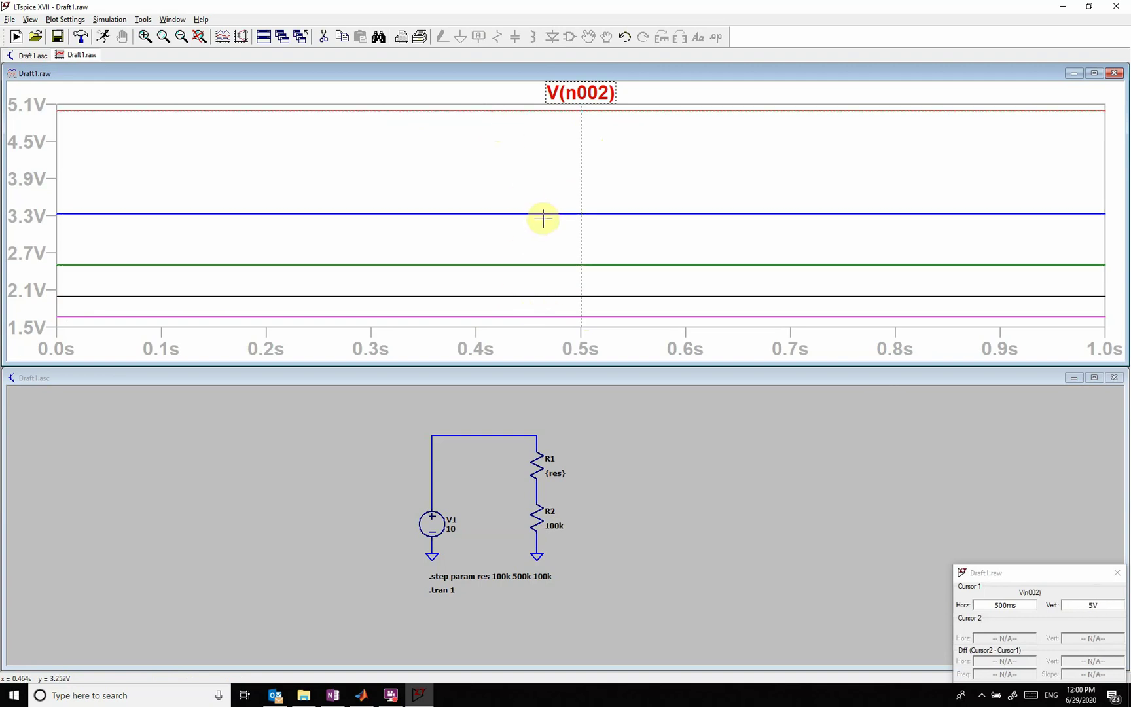
Step: Move Cursor 1 between stepped traces until it sits on the 3.33 V trace
key(Down)
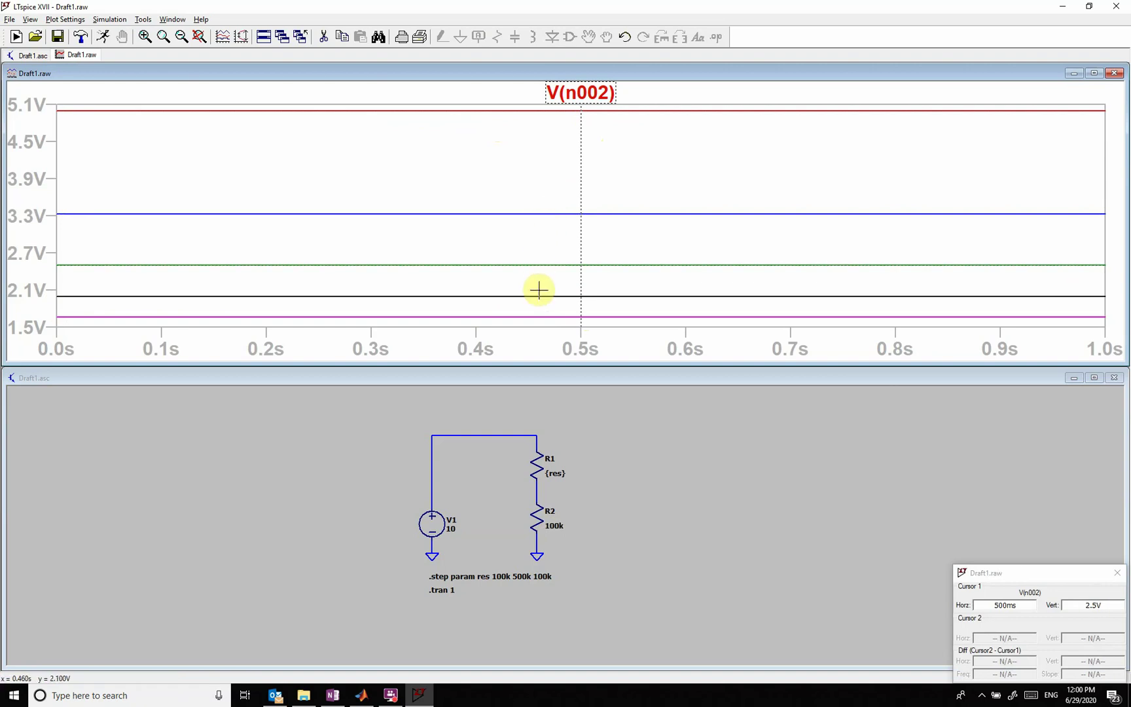
key(Up)
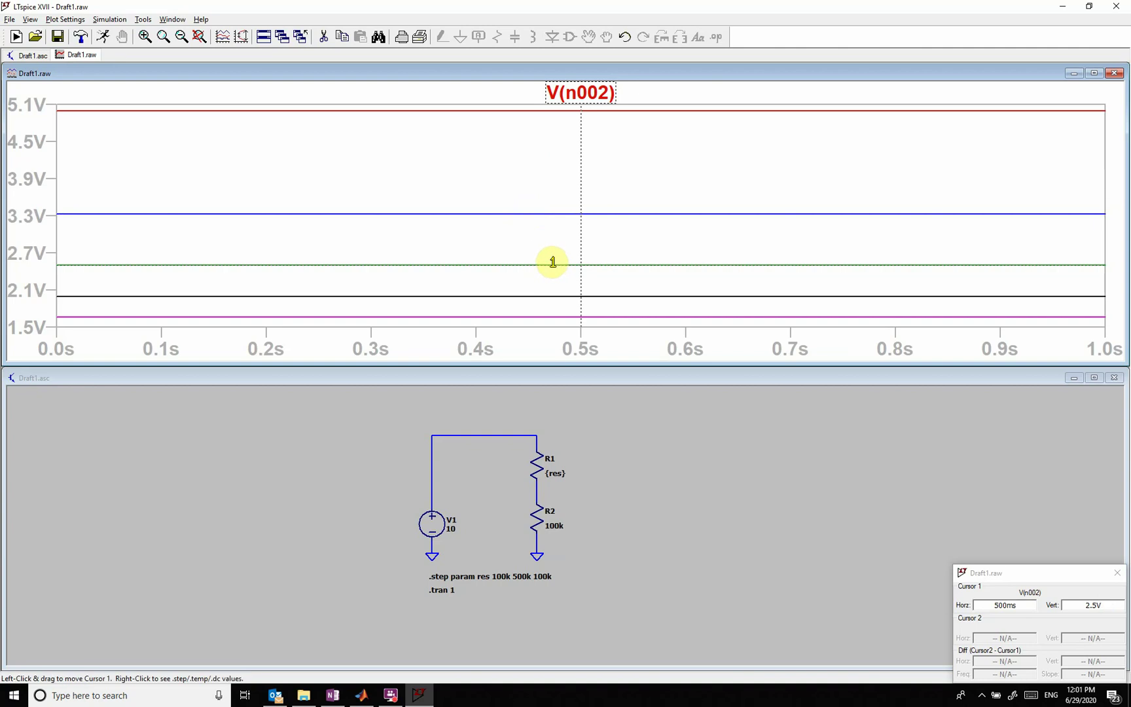
key(Up)
key(Up)
key(Down)
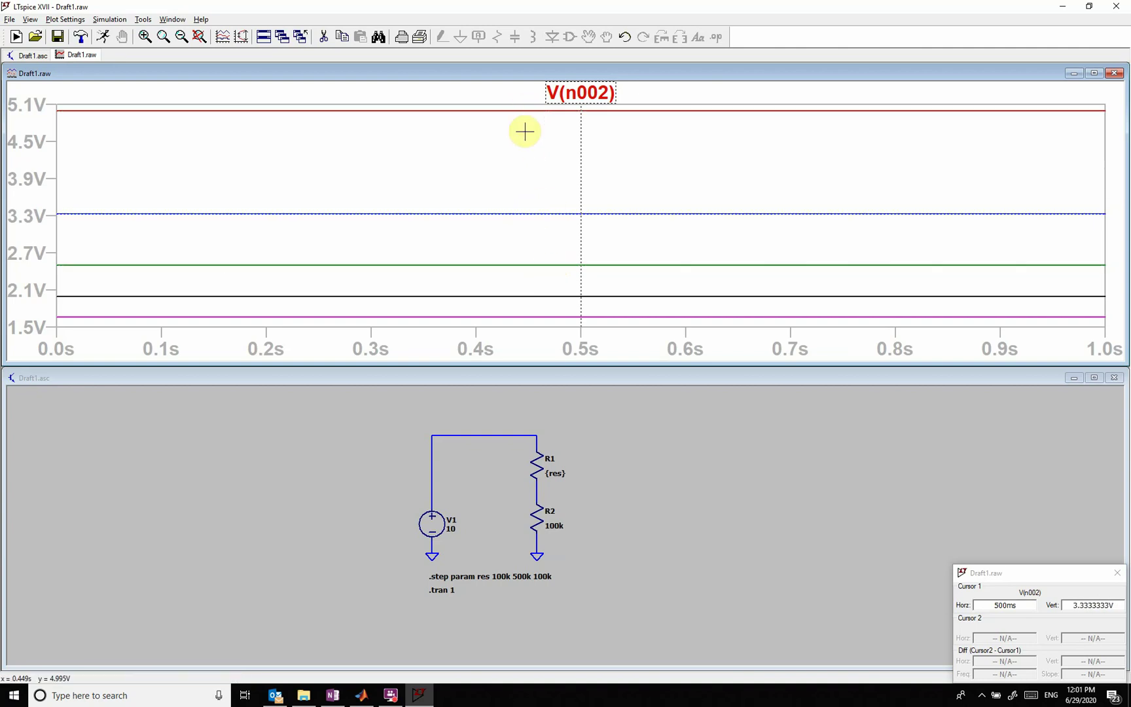
Step: Confirm the cursor trace is the Res=200K step, run 2 of 5, then return to the schematic
right_click(541, 213)
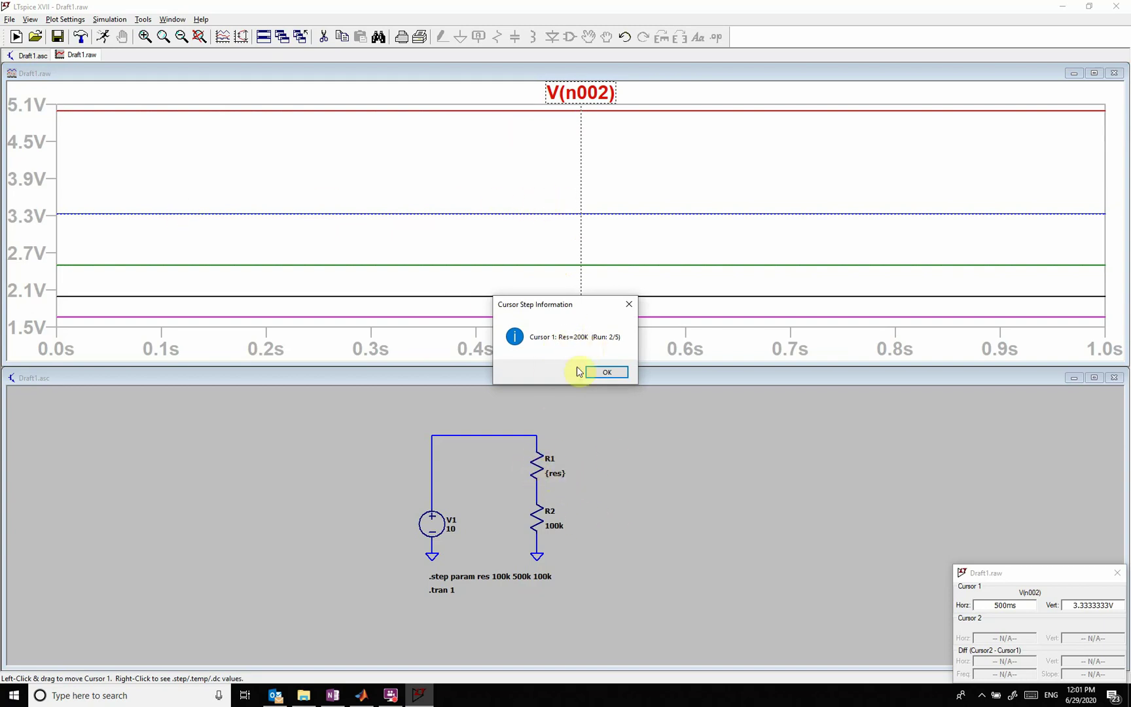
click(607, 372)
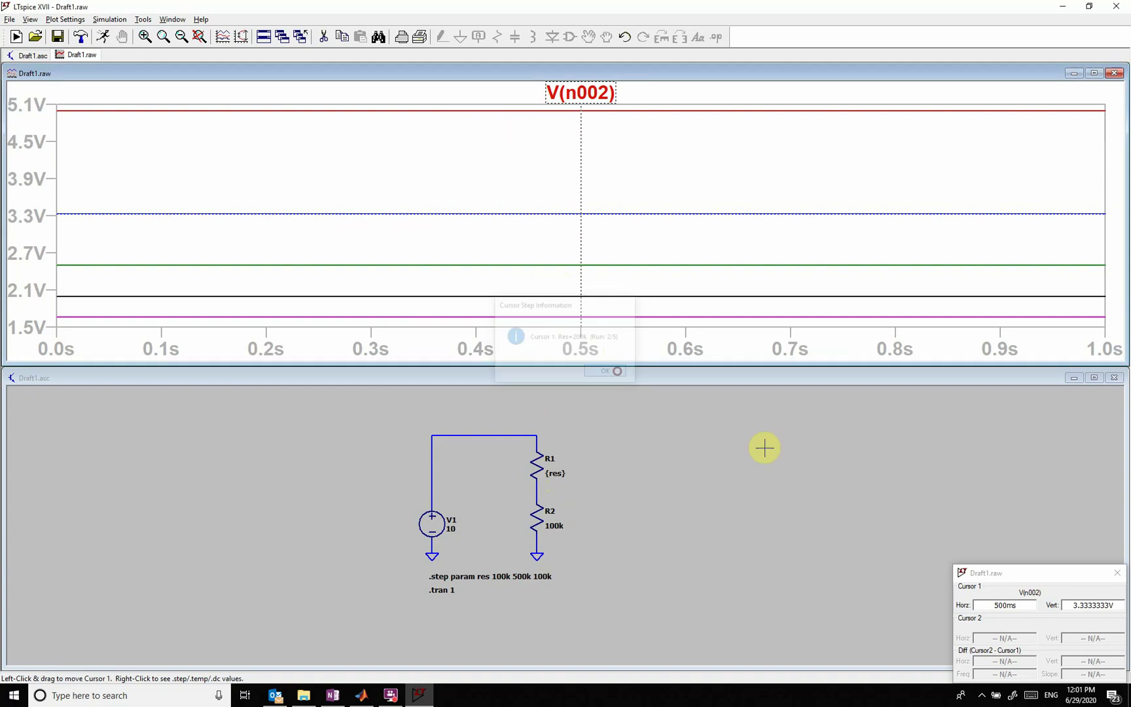
click(757, 506)
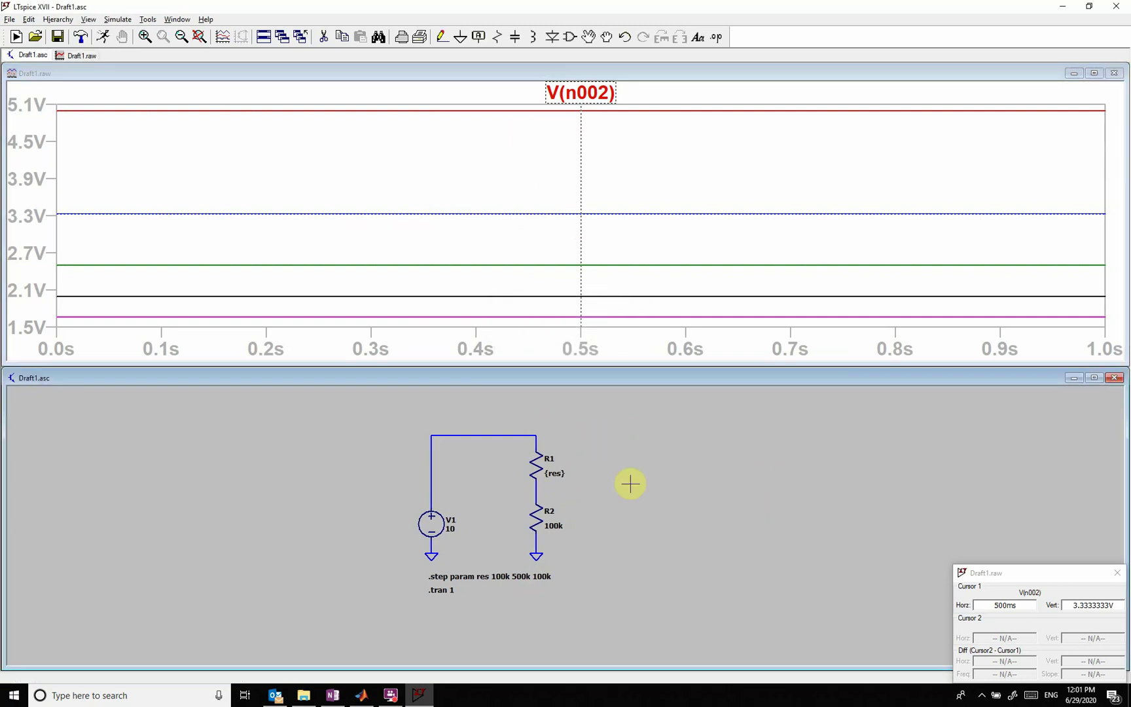
Step: Delete the .tran 1 directive and place a DC operating point '.op' directive instead
click(324, 37)
click(442, 590)
click(116, 19)
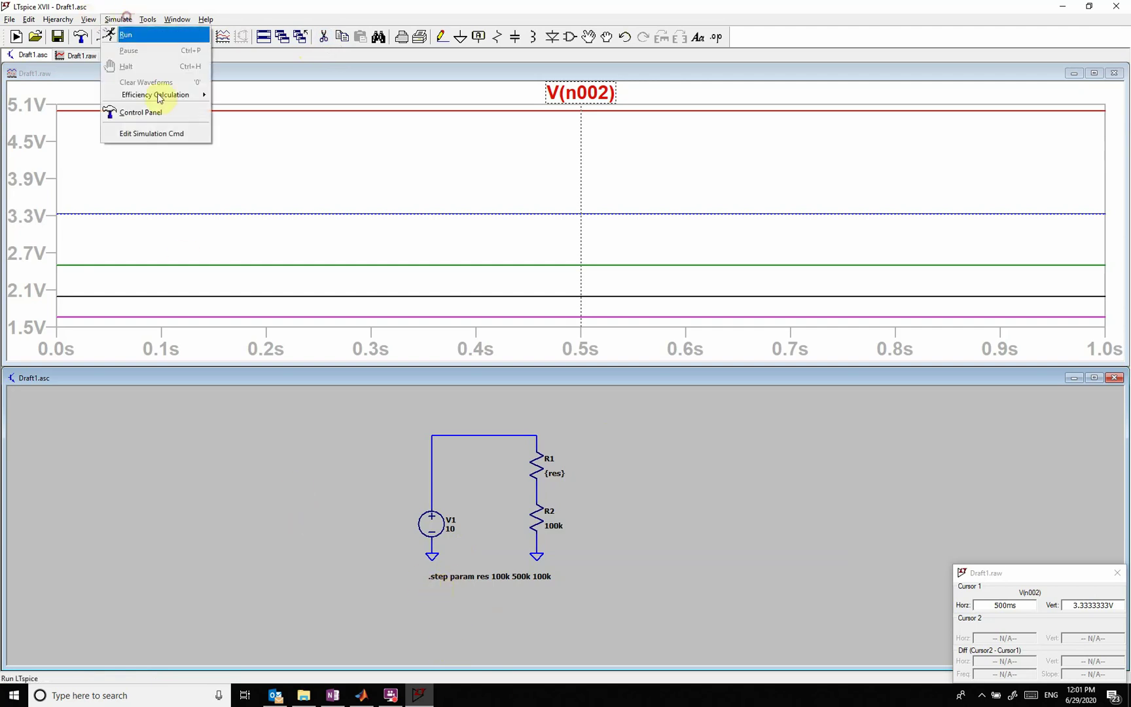
click(147, 131)
click(636, 262)
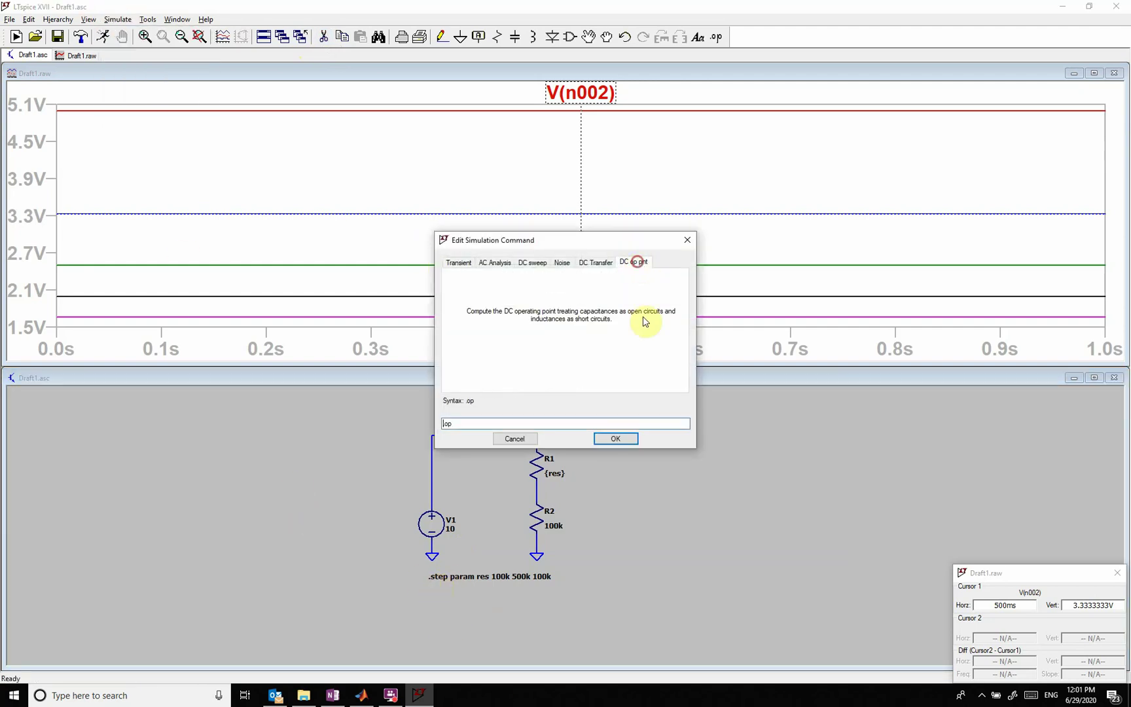
click(622, 440)
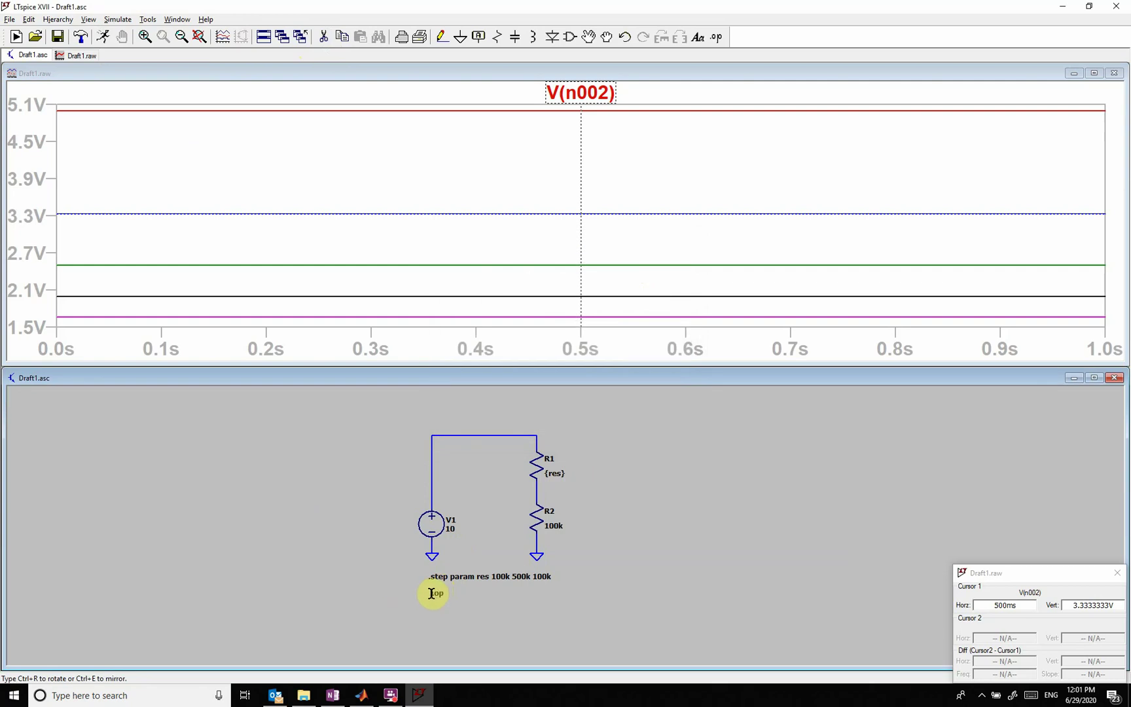
click(431, 593)
Step: Rerun the simulation and plot R1's current, then V(n002) against resistance
click(103, 37)
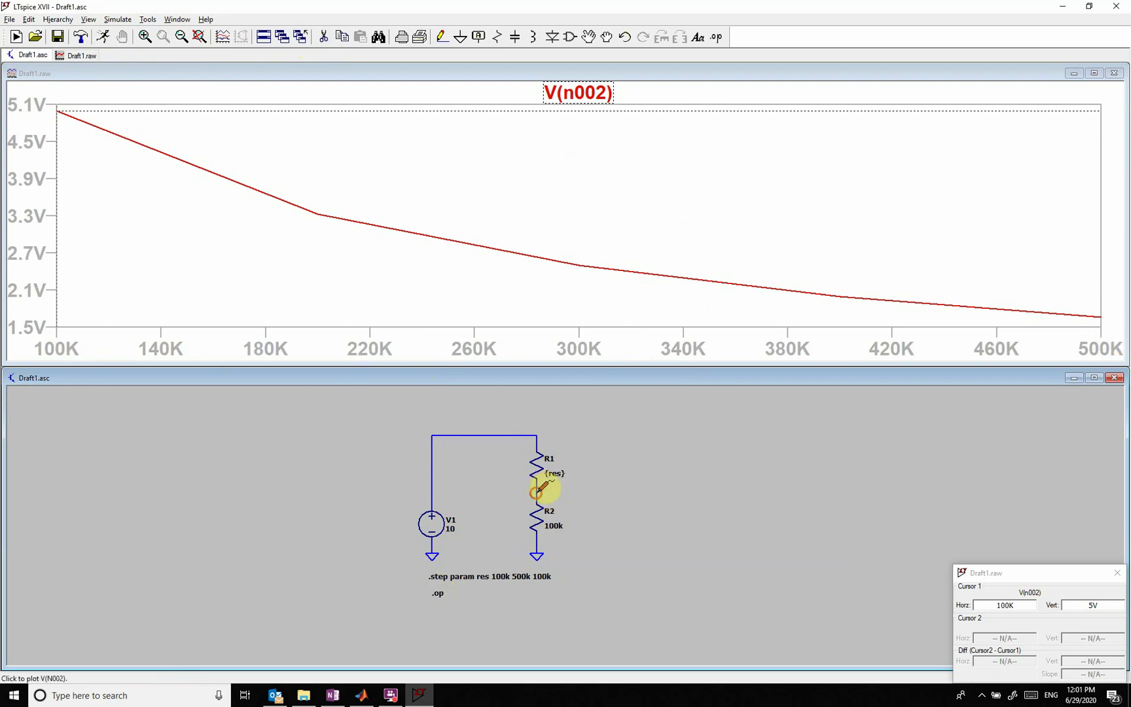
click(538, 466)
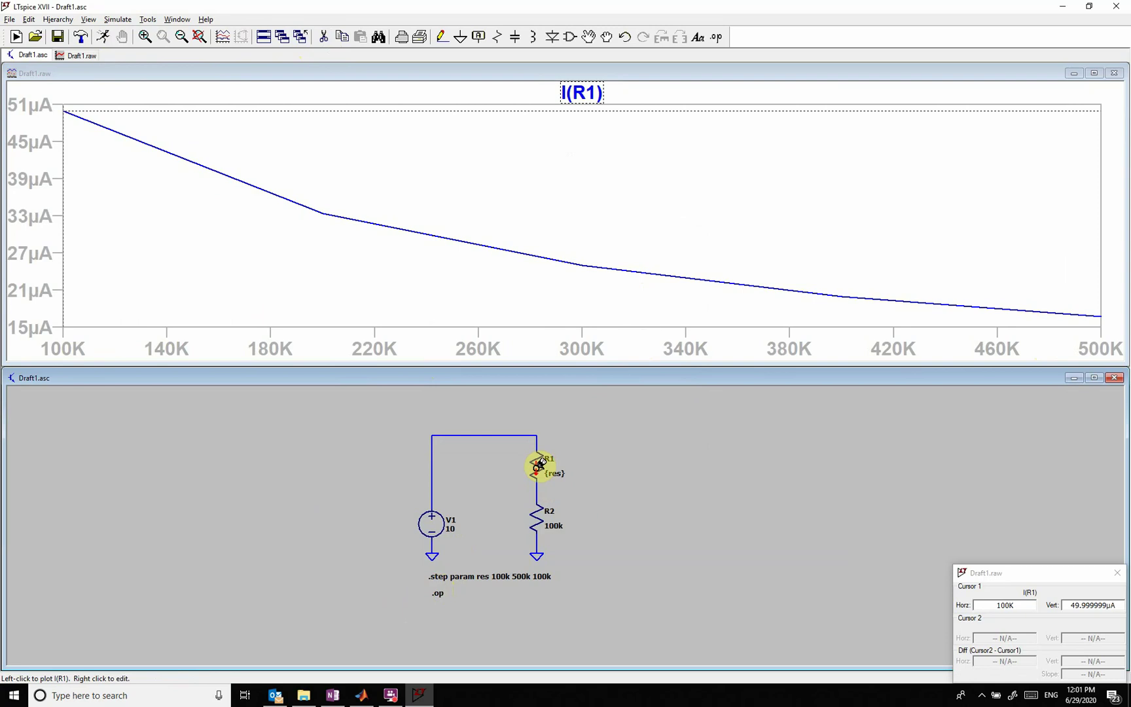
click(543, 487)
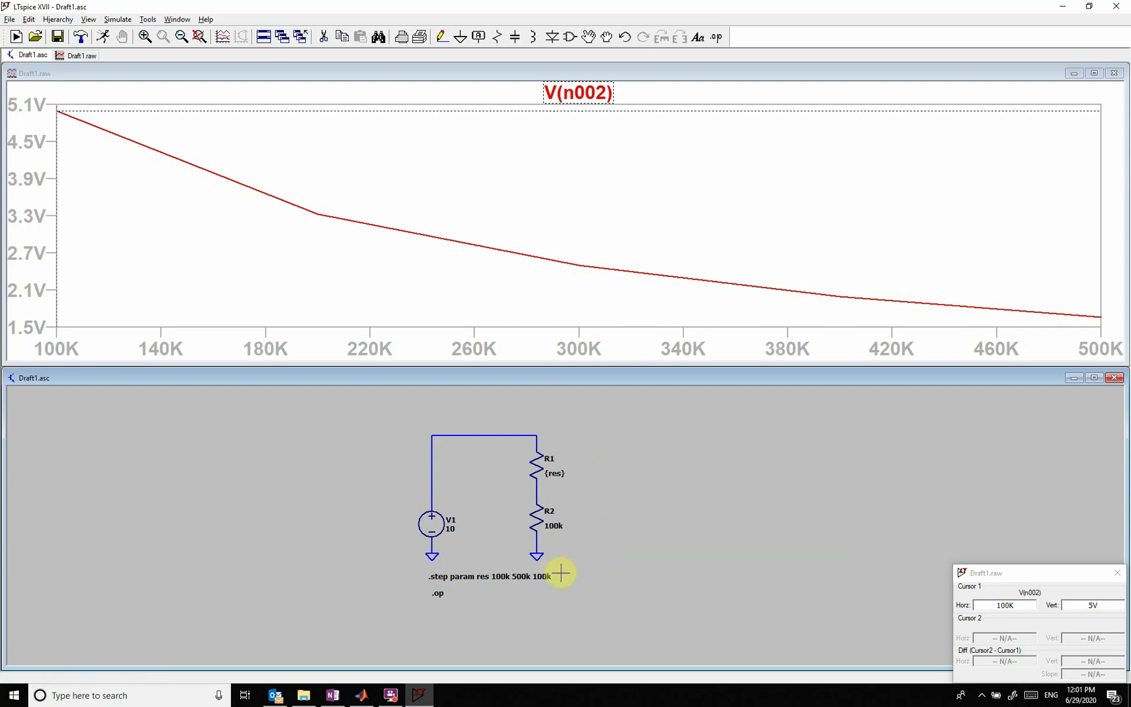
Step: Change the .step increment to 10k and rerun for a smooth V(n002) curve
right_click(517, 578)
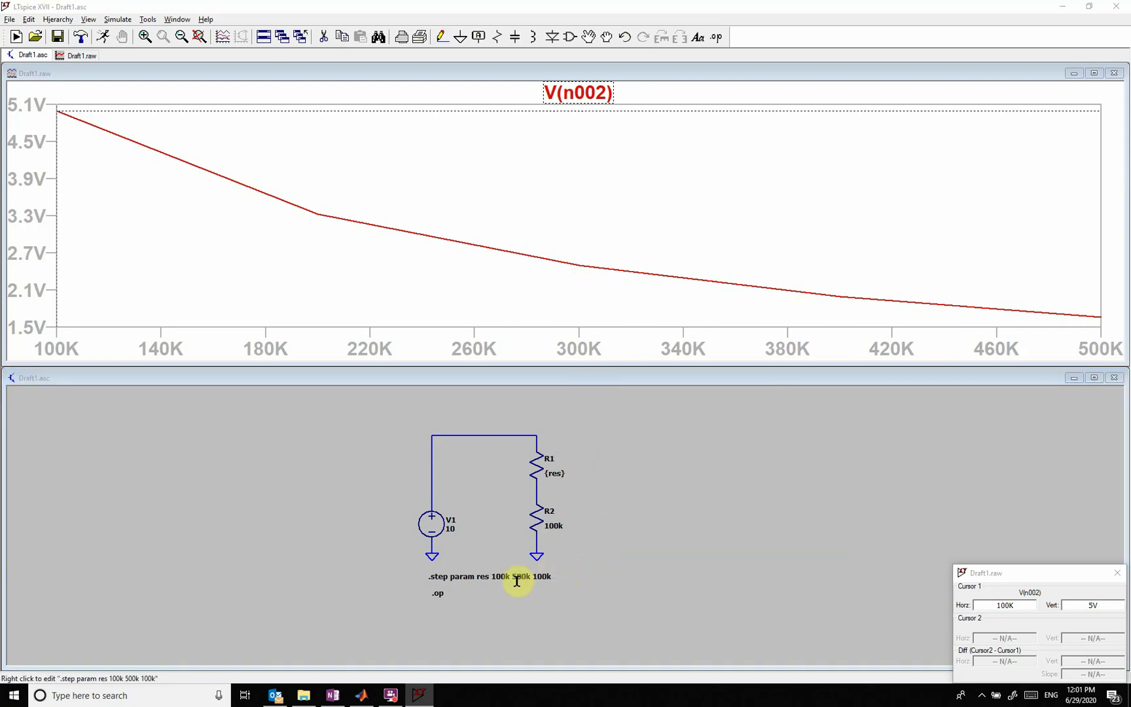
click(567, 411)
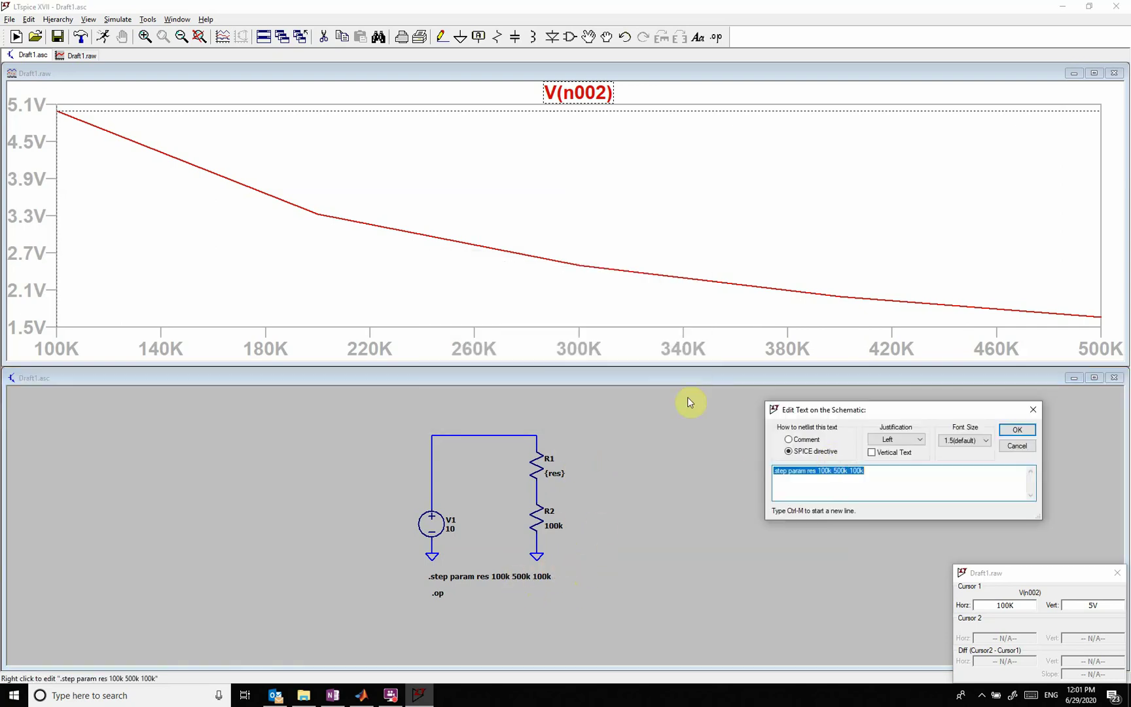
click(862, 469)
key(Return)
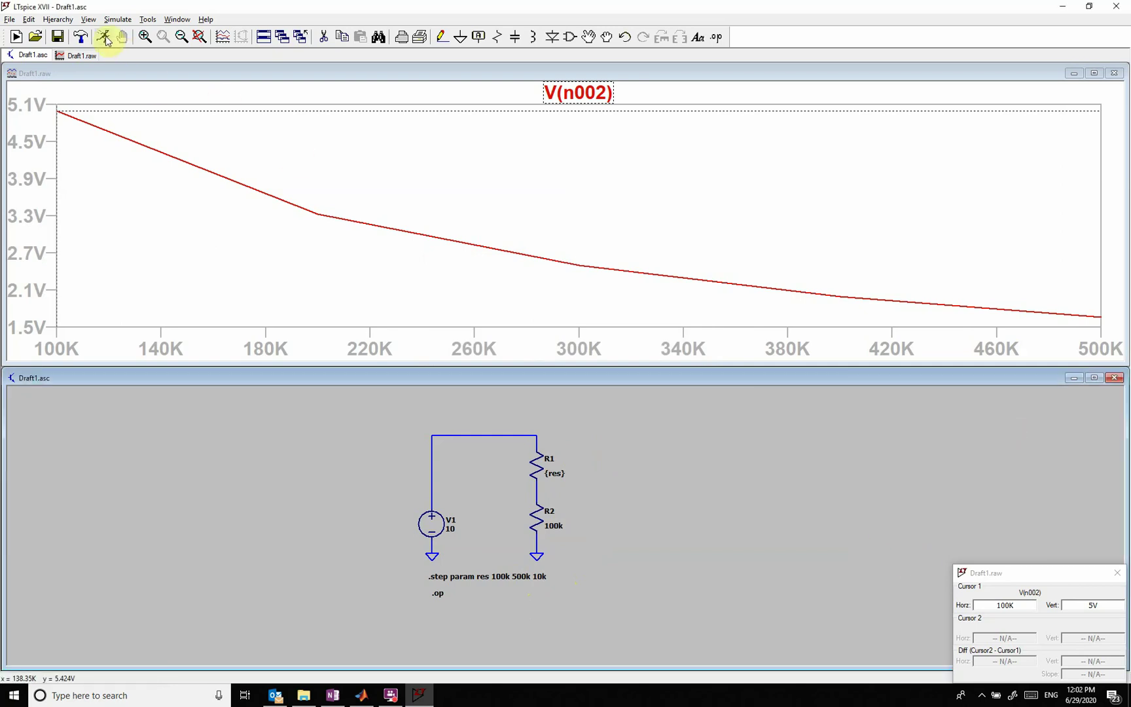
click(105, 38)
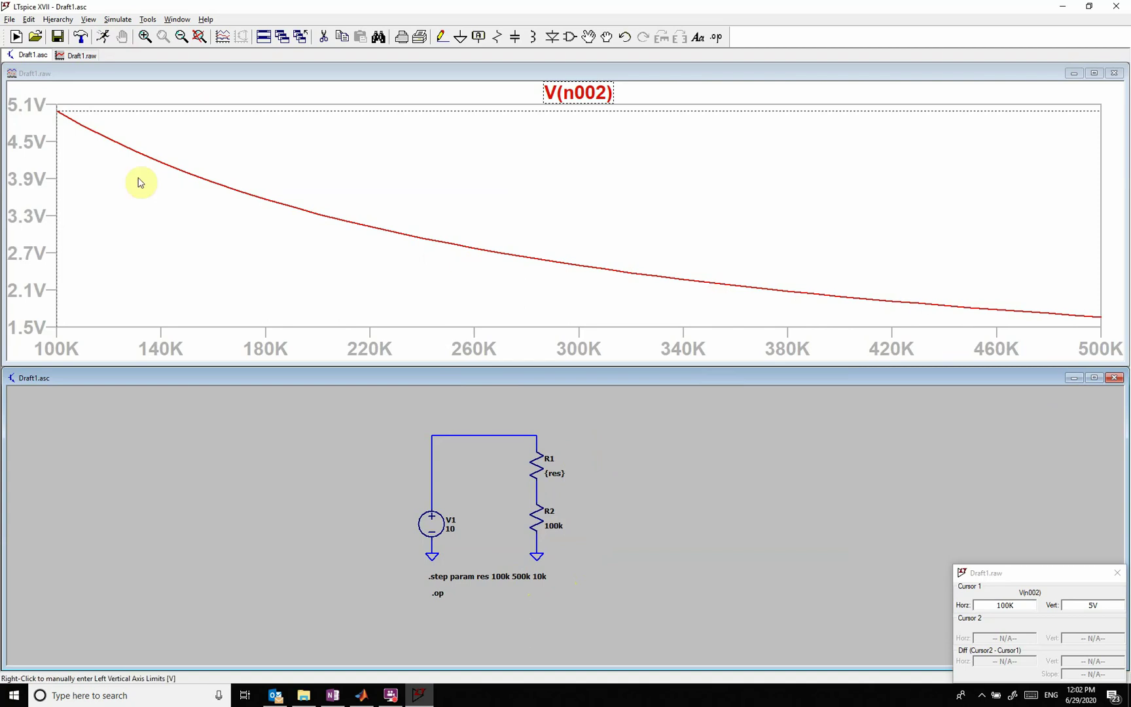
Step: Reopen the .step directive as plain text to rewrite it as a resistance list
right_click(517, 577)
click(568, 411)
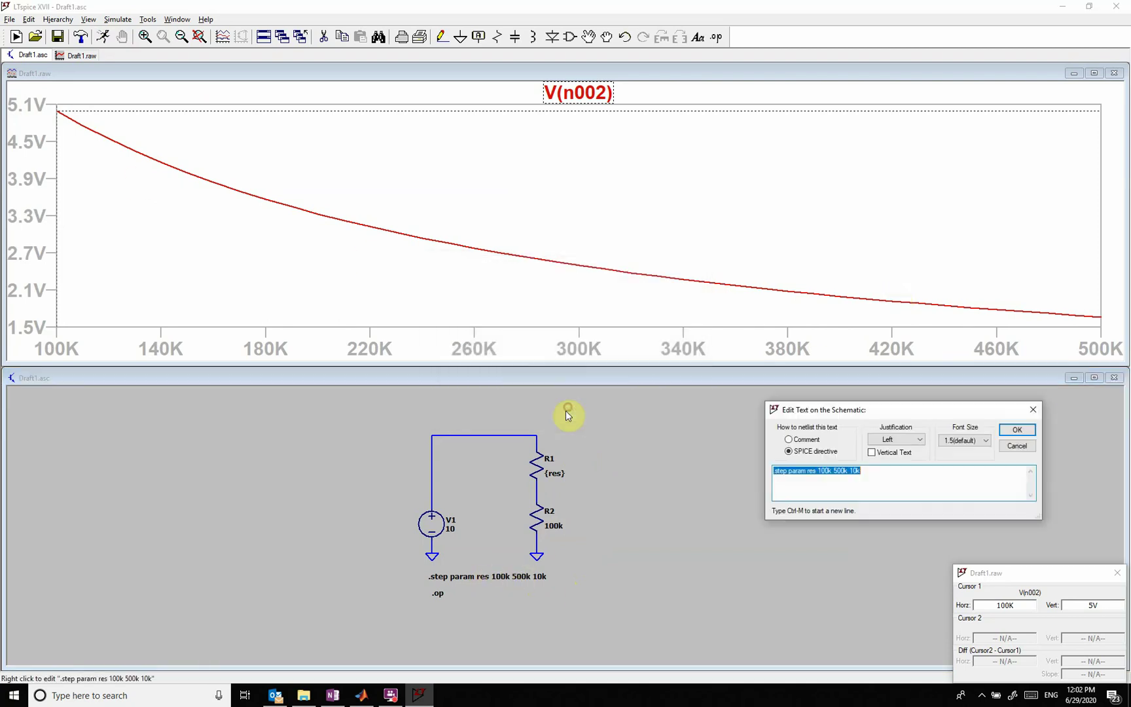
click(819, 472)
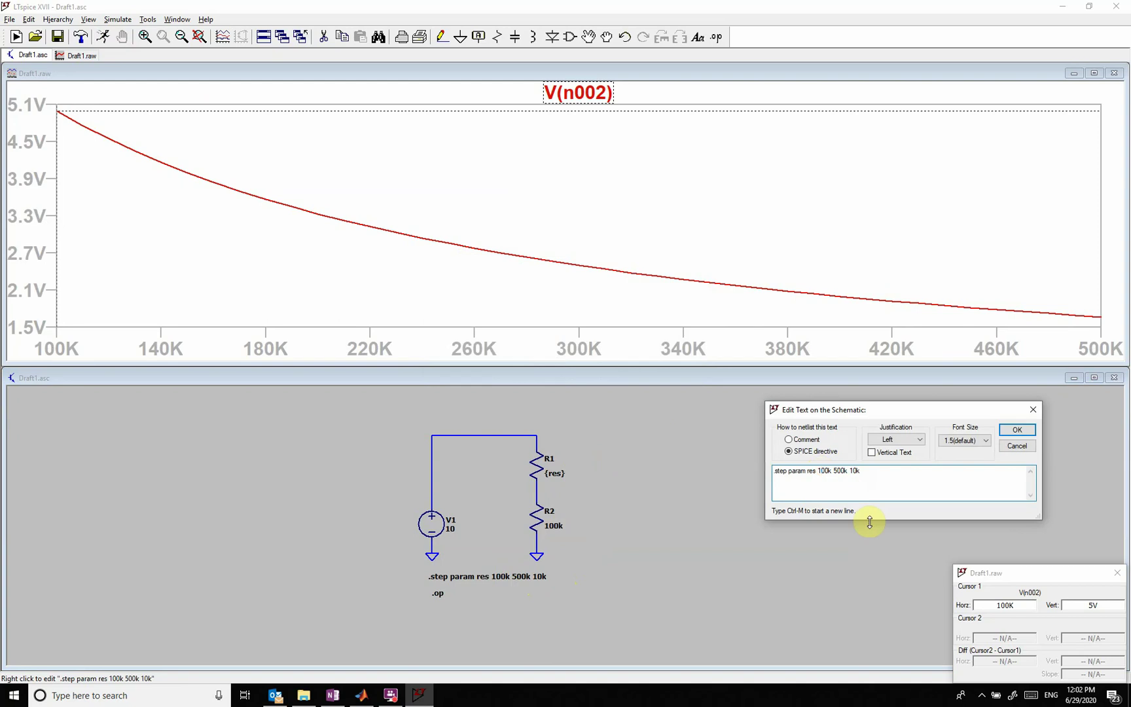